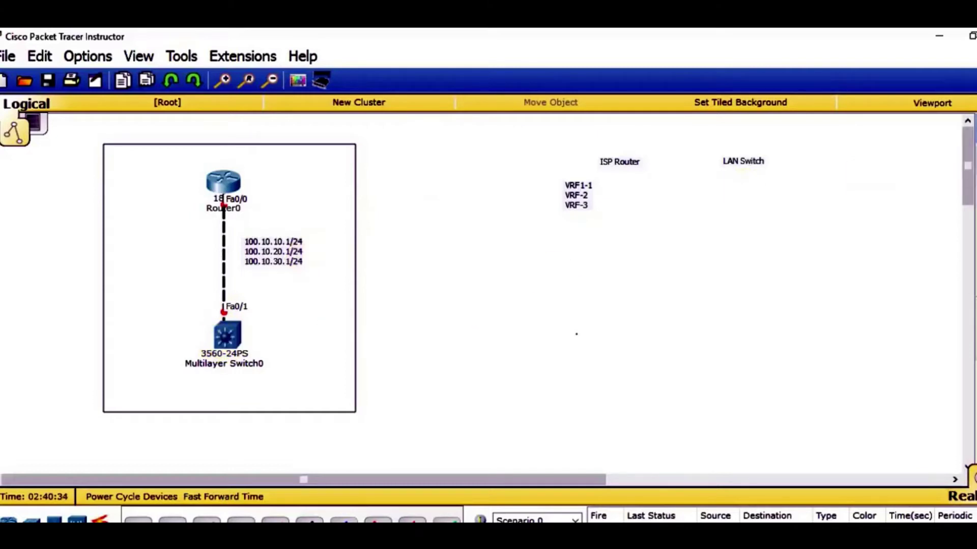
Step: Add a note under the LAN Switch label listing Vlan 100, Vlan 101 and Vlan 102 on separate lines
{"action": "left_click", "coordinate": [694, 198]}
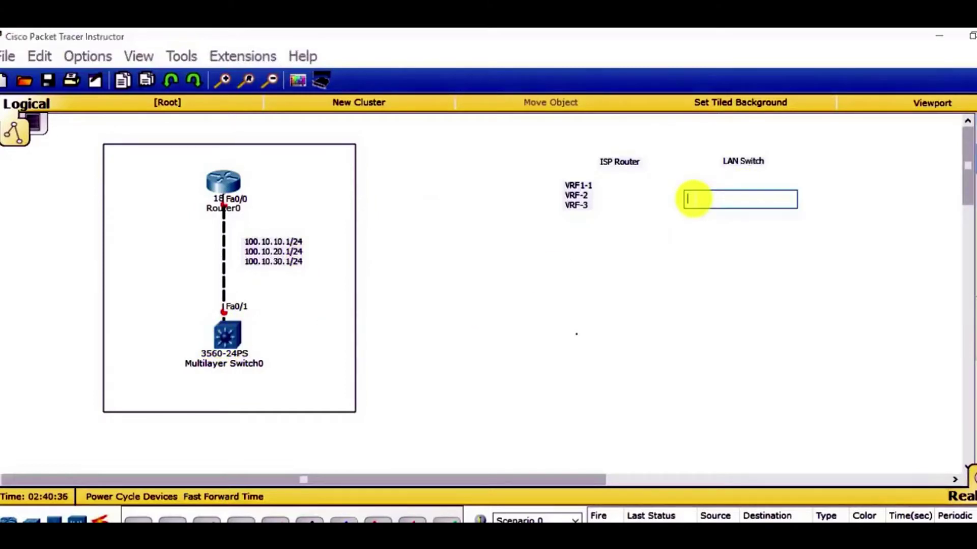
{"action": "type", "text": "Vlan 1"}
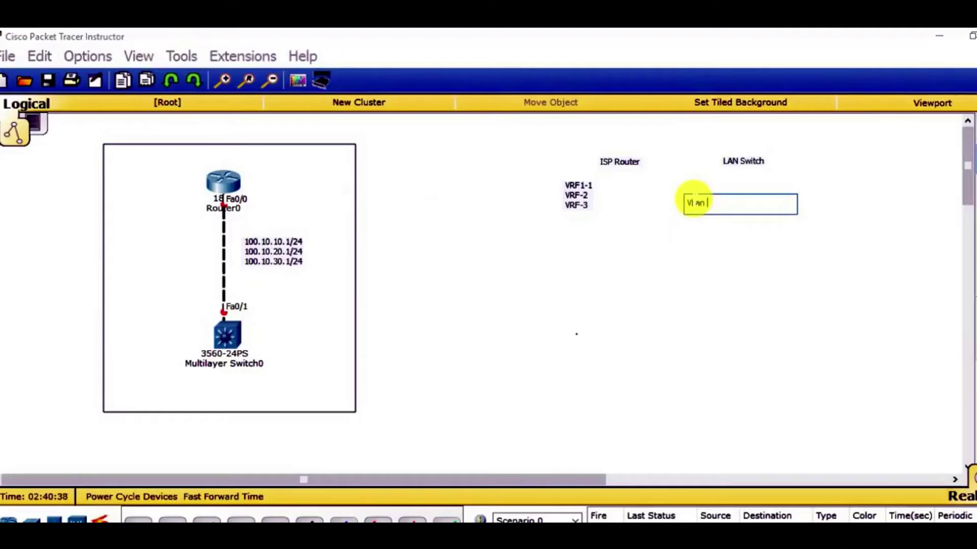
{"action": "type", "text": "00"}
{"action": "key", "text": "Return"}
{"action": "type", "text": "Vlan 101"}
{"action": "key", "text": "Return"}
{"action": "type", "text": "Vlan 1"}
{"action": "key", "text": "BackSpace"}
{"action": "type", "text": "01"}
{"action": "key", "text": "BackSpace"}
{"action": "key", "text": "BackSpace"}
{"action": "type", "text": "102"}
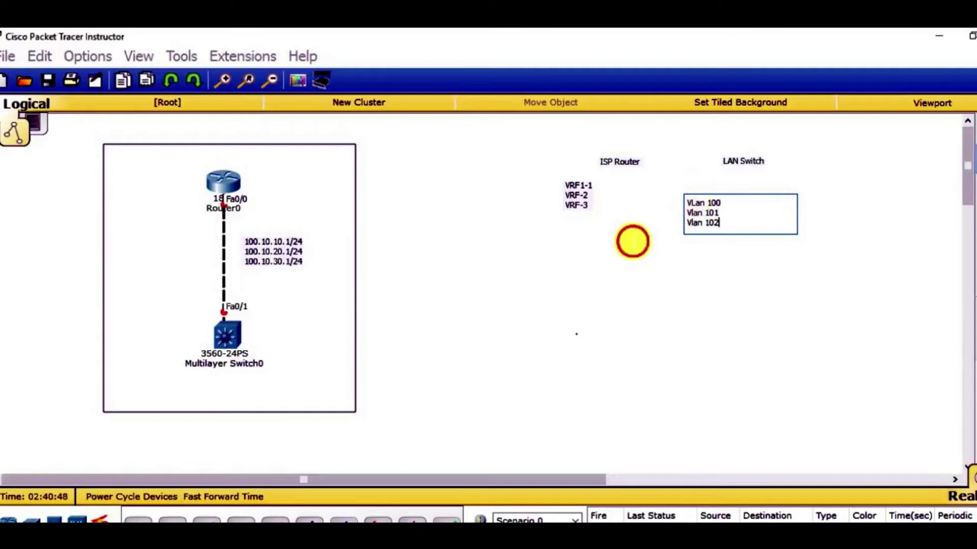
{"action": "left_click", "coordinate": [629, 241]}
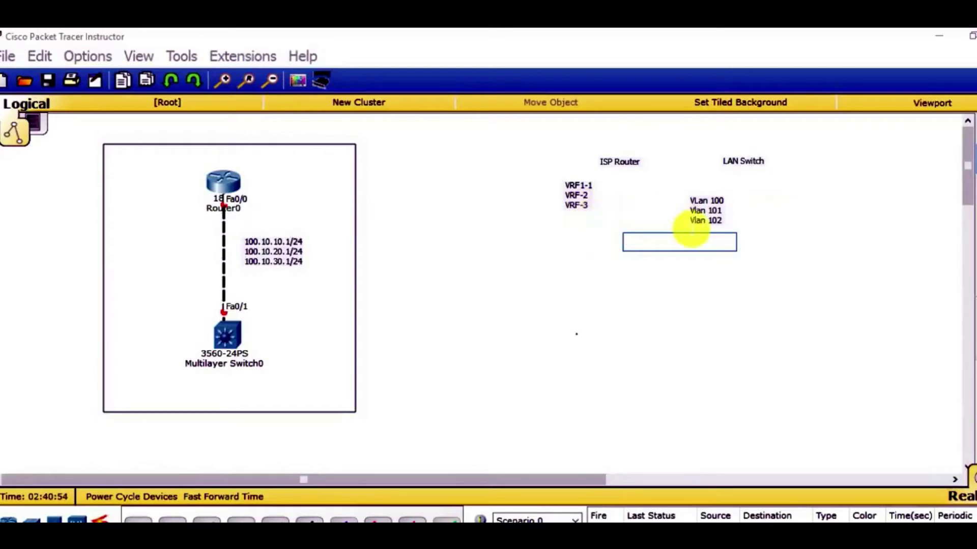
{"action": "left_click", "coordinate": [692, 230]}
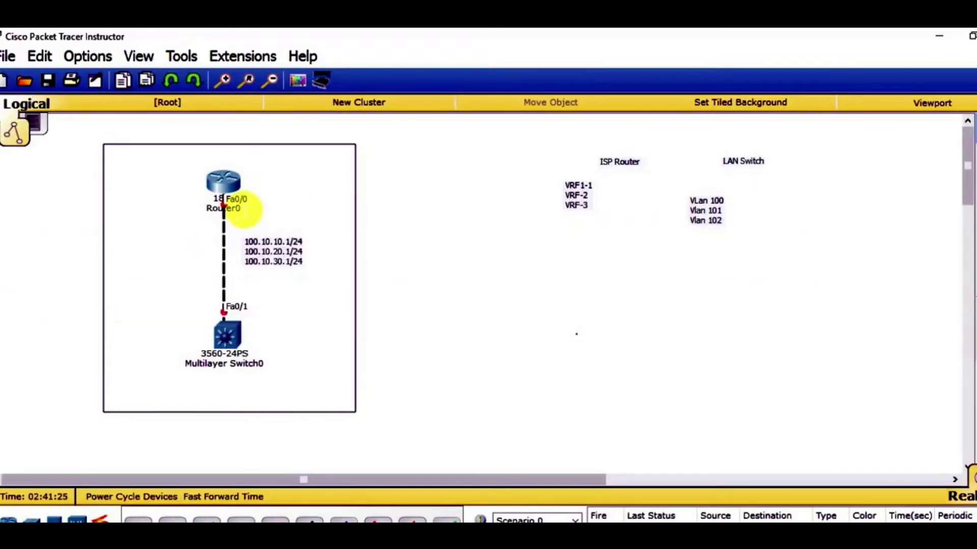
Step: Open the command line of Multilayer Switch0, move its window clear of the topology, and bring up the prompt
{"action": "mouse_move", "coordinate": [243, 207]}
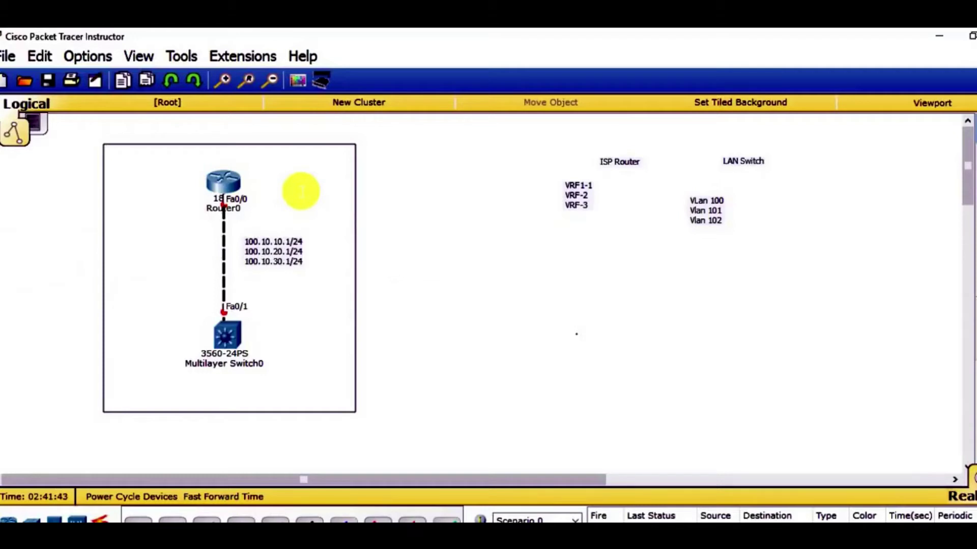
{"action": "mouse_move", "coordinate": [222, 196]}
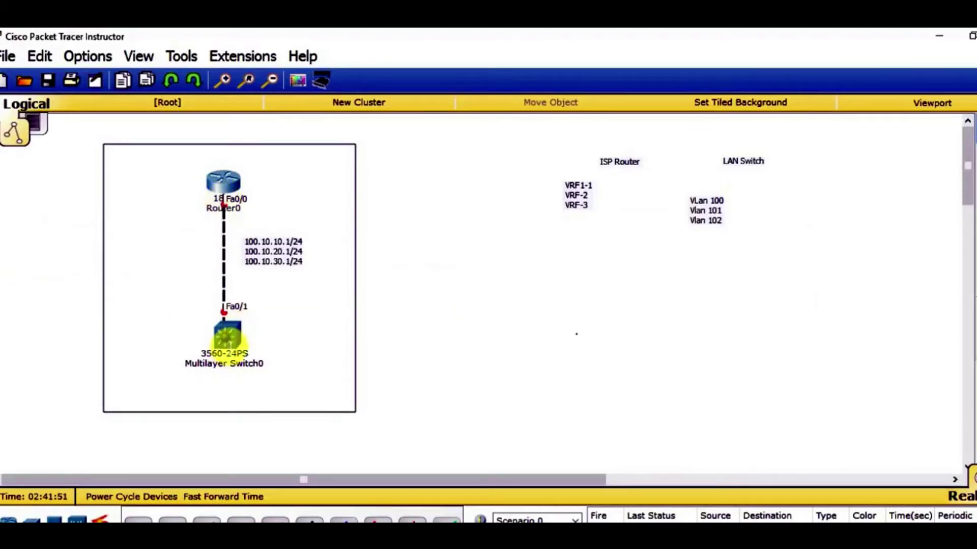
{"action": "left_click", "coordinate": [236, 338]}
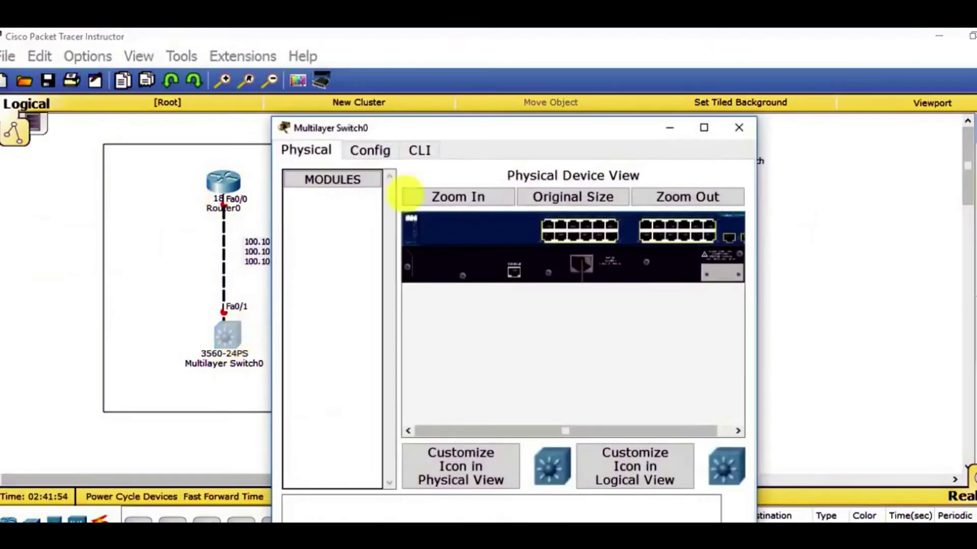
{"action": "left_click", "coordinate": [422, 147]}
{"action": "left_click_drag", "start_coordinate": [530, 127], "coordinate": [691, 98]}
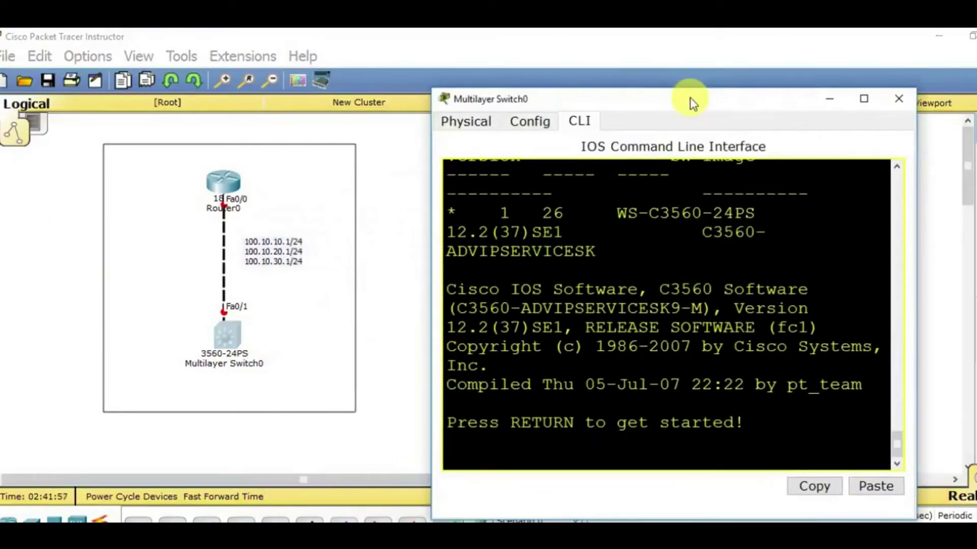
{"action": "left_click", "coordinate": [625, 313]}
{"action": "key", "text": "Return"}
{"action": "key", "text": "Return"}
{"action": "key", "text": "Return"}
{"action": "key", "text": "Return"}
Step: Enter privileged mode and global configuration mode on the multilayer switch
{"action": "type", "text": "en"}
{"action": "key", "text": "Return"}
{"action": "key", "text": "Return"}
{"action": "type", "text": "co"}
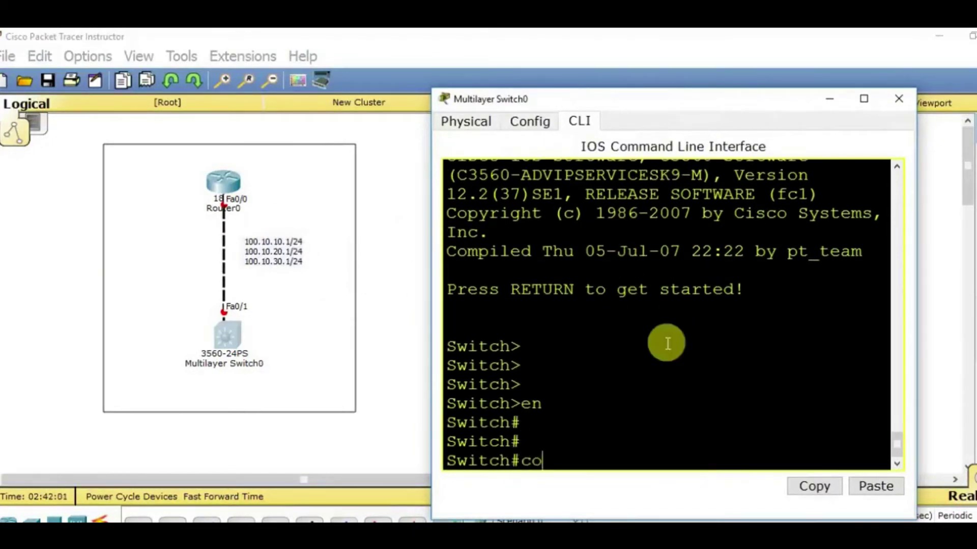
{"action": "type", "text": "nfig t"}
{"action": "key", "text": "Return"}
{"action": "key", "text": "Return"}
{"action": "key", "text": "Return"}
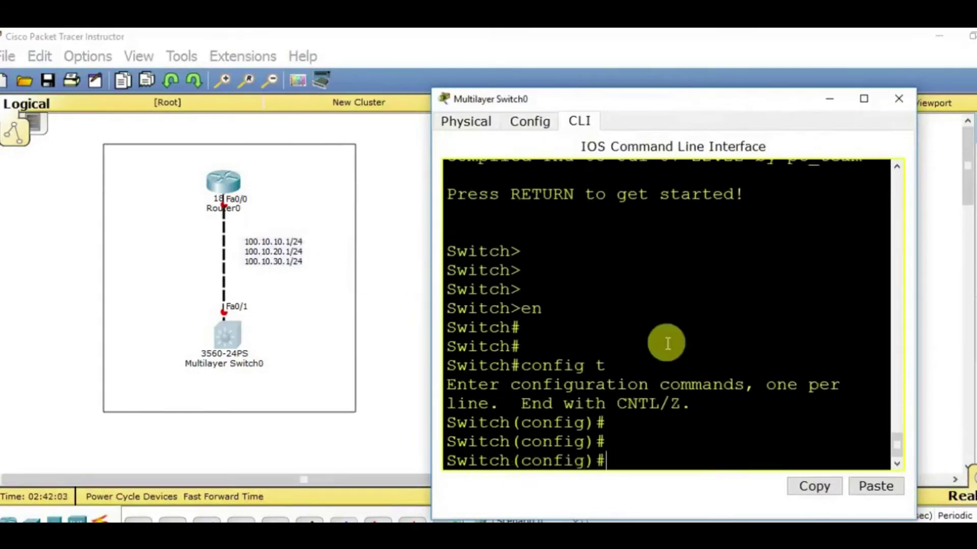
Step: Set the switch's hostname to LANswitch
{"action": "type", "text": "host1"}
{"action": "key", "text": "BackSpace"}
{"action": "key", "text": "Tab"}
{"action": "type", "text": "LAN"}
{"action": "type", "text": "switch"}
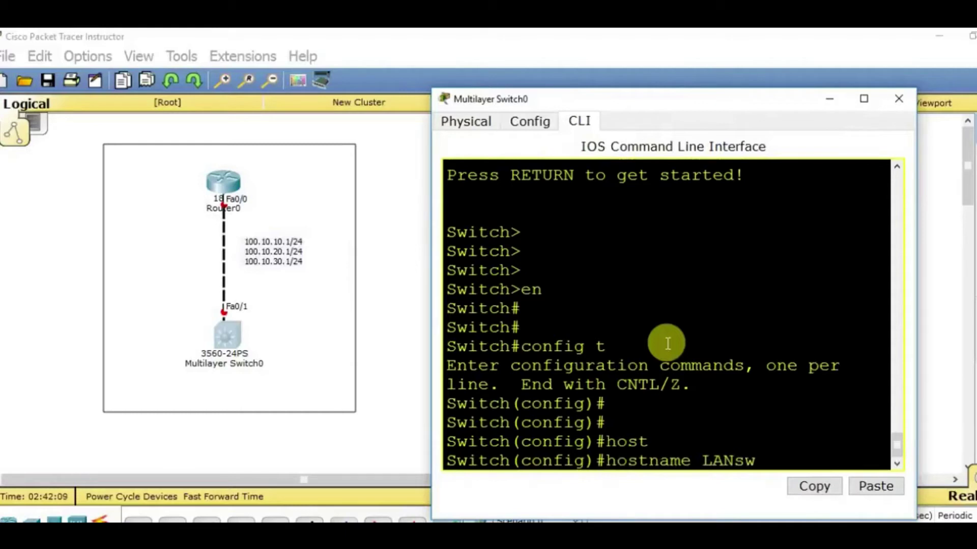
{"action": "key", "text": "Return"}
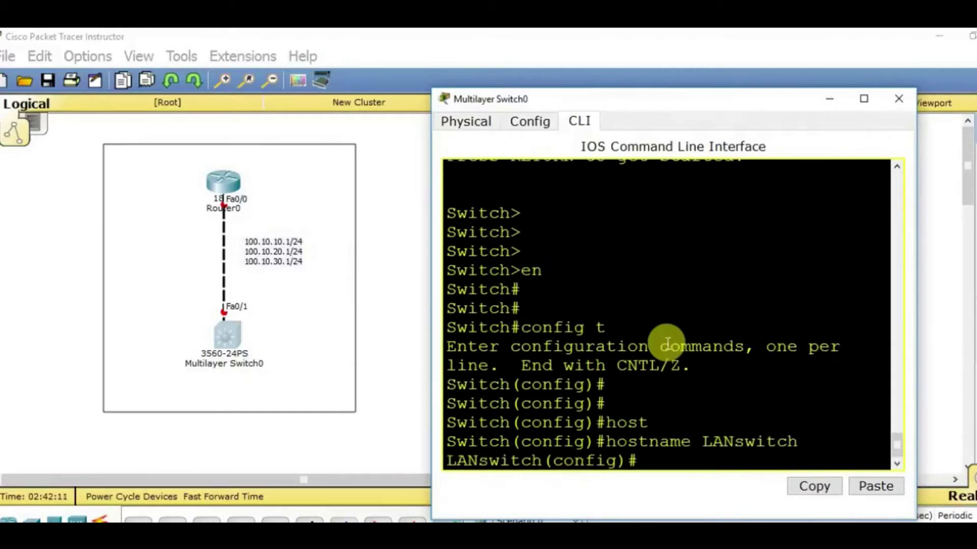
Step: Create VLANs 101, 102 and 100 on the switch
{"action": "type", "text": "Vlan 101"}
{"action": "key", "text": "Return"}
{"action": "key", "text": "BackSpace"}
{"action": "type", "text": "2"}
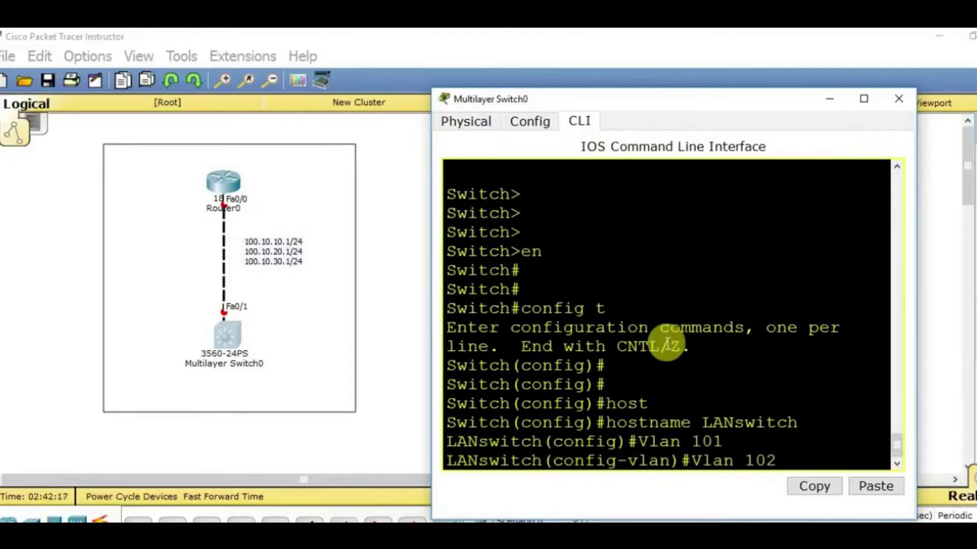
{"action": "key", "text": "Return"}
{"action": "key", "text": "Up"}
{"action": "key", "text": "BackSpace"}
{"action": "type", "text": "00"}
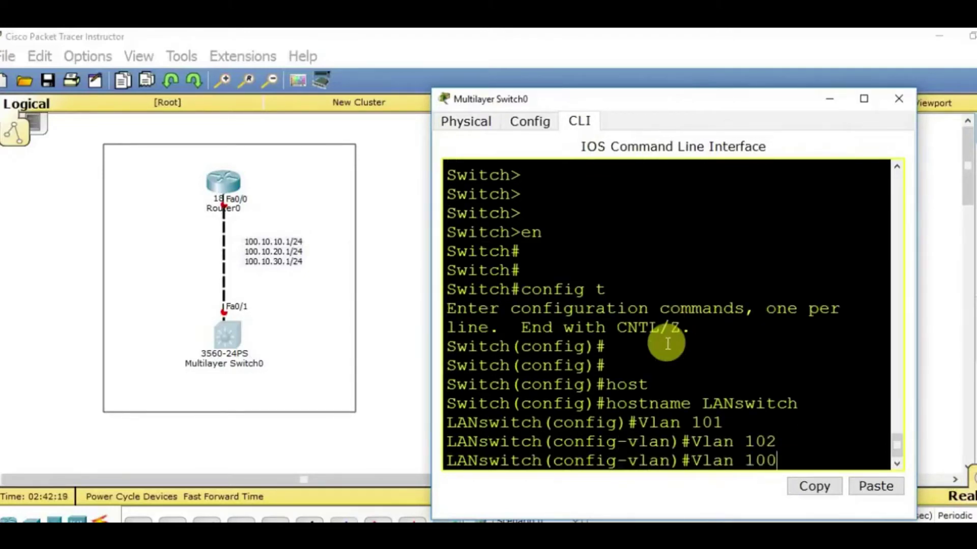
{"action": "key", "text": "Return"}
Step: Leave configuration mode and examine the switch's full VLAN table in an enlarged console window
{"action": "key", "text": "ctrl+z"}
{"action": "key", "text": "Return"}
{"action": "key", "text": "Return"}
{"action": "type", "text": "Sh Vlan"}
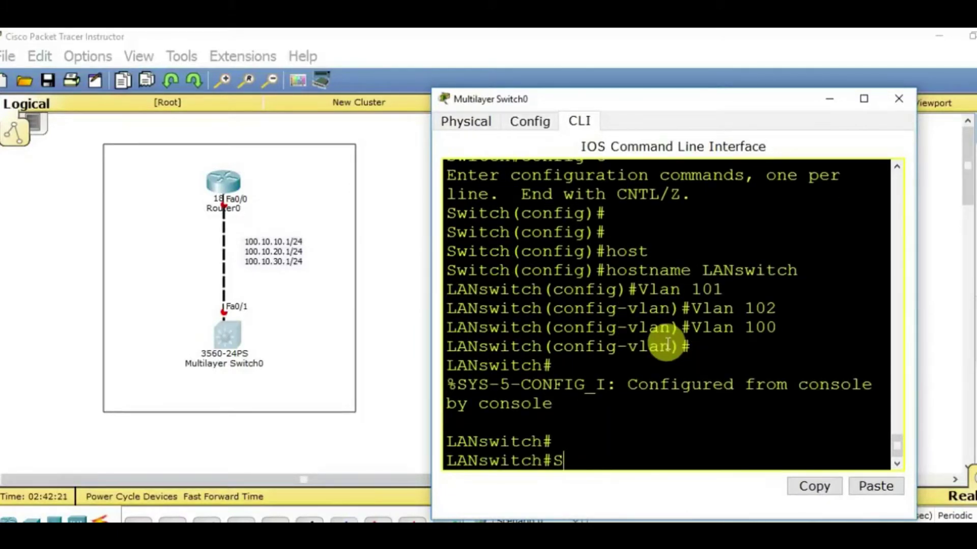
{"action": "key", "text": "Tab"}
{"action": "key", "text": "Return"}
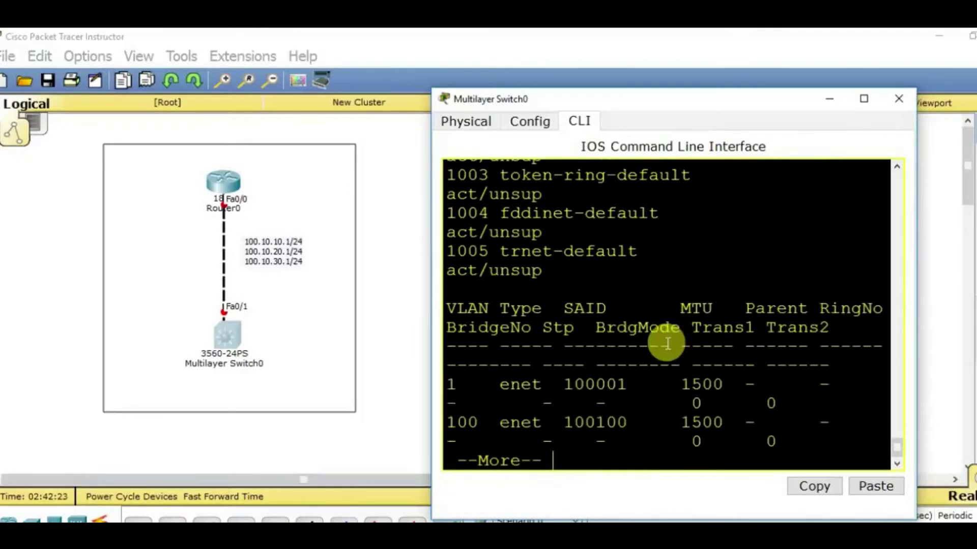
{"action": "left_click", "coordinate": [863, 98]}
{"action": "key", "text": "Return"}
{"action": "key", "text": "Return"}
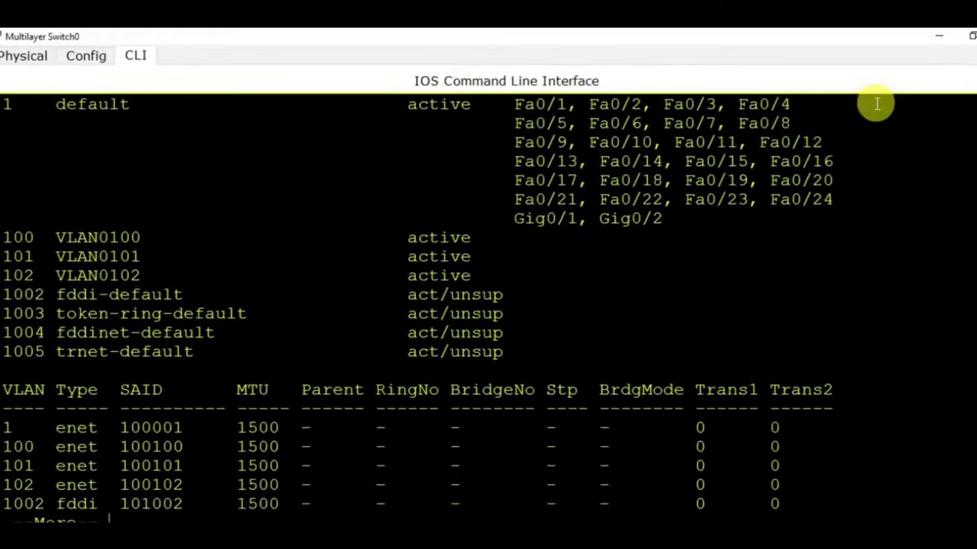
{"action": "key", "text": "Return"}
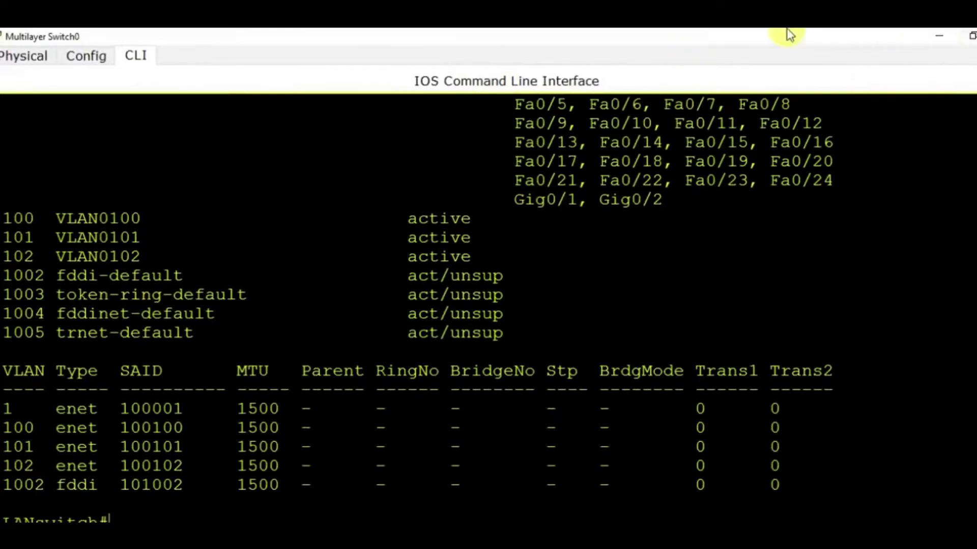
{"action": "left_click", "coordinate": [970, 40]}
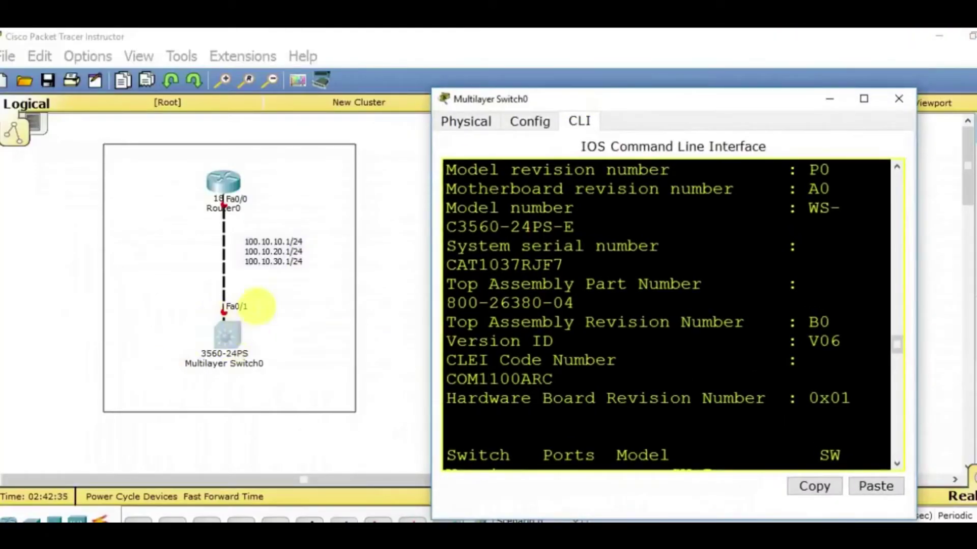
{"action": "left_click", "coordinate": [555, 416]}
{"action": "key", "text": "Return"}
{"action": "key", "text": "Return"}
{"action": "key", "text": "Return"}
{"action": "key", "text": "Return"}
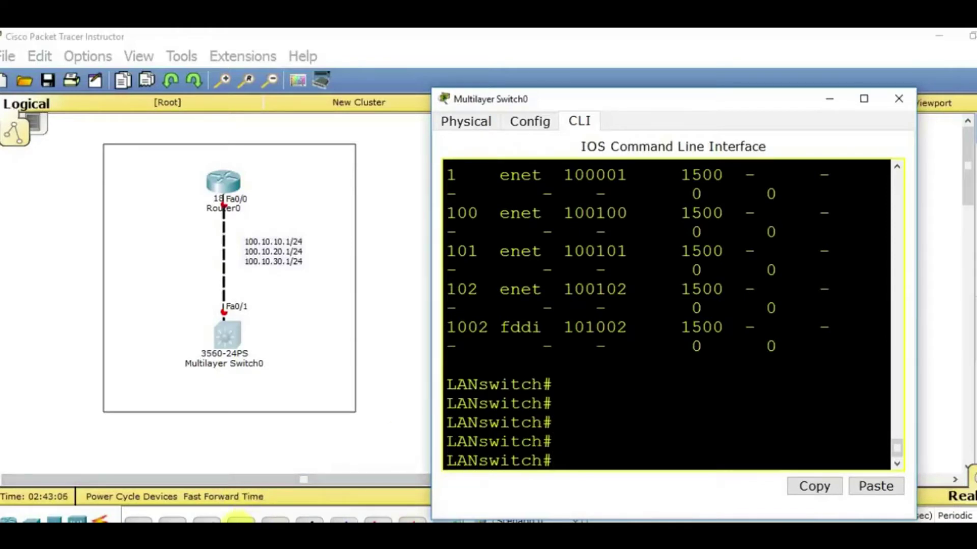
Step: Add a second cable from Router0's FastEthernet0/1 to the multilayer switch's FastEthernet0/2, and delete it again
{"action": "left_click", "coordinate": [203, 231]}
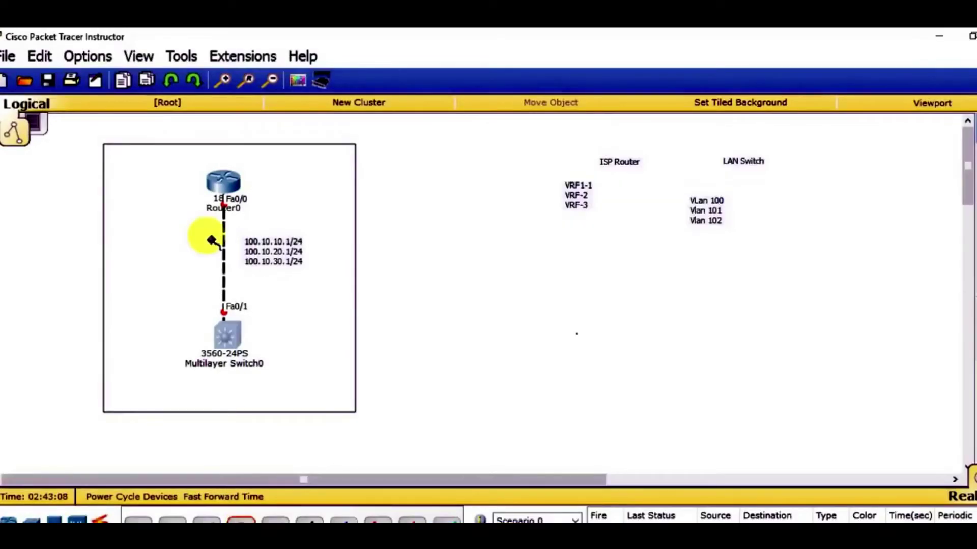
{"action": "left_click", "coordinate": [230, 187]}
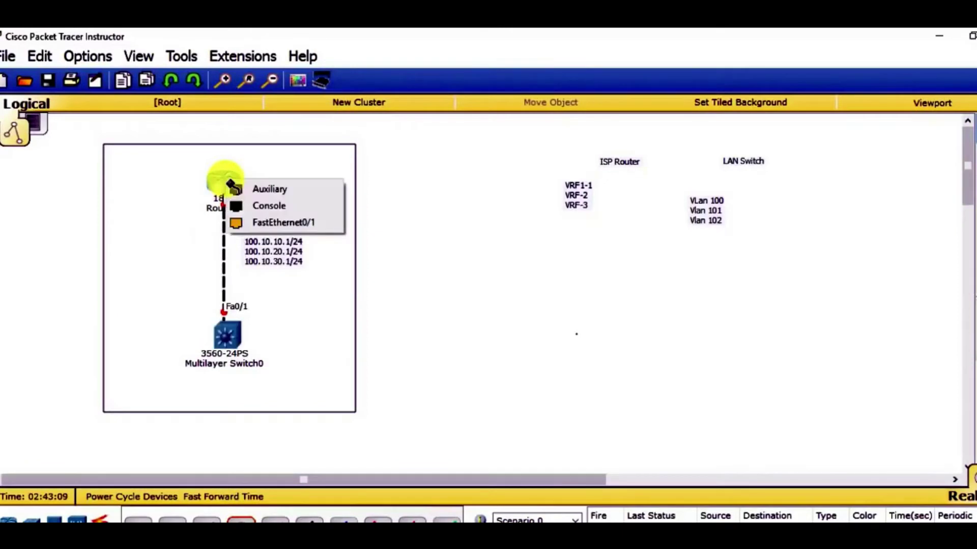
{"action": "left_click", "coordinate": [250, 222]}
{"action": "left_click", "coordinate": [233, 332]}
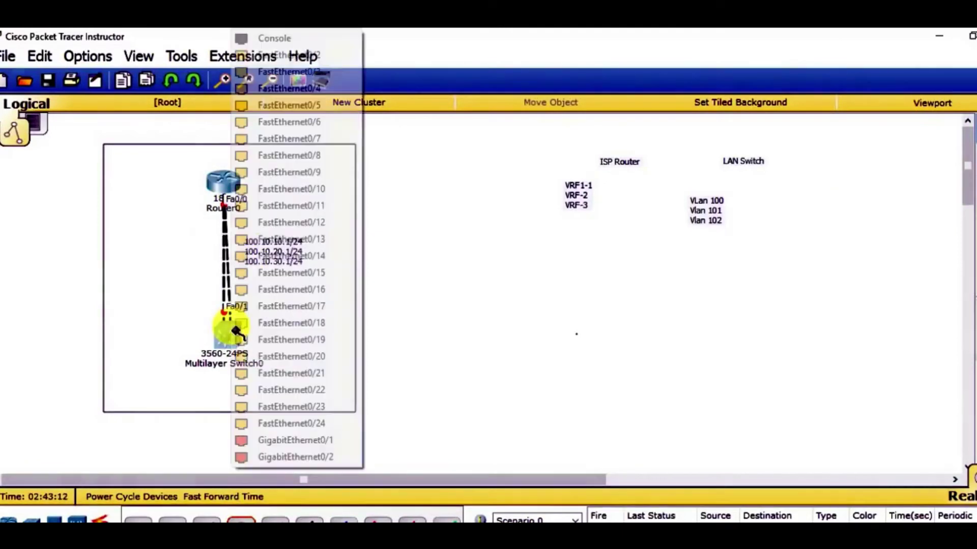
{"action": "left_click", "coordinate": [316, 53]}
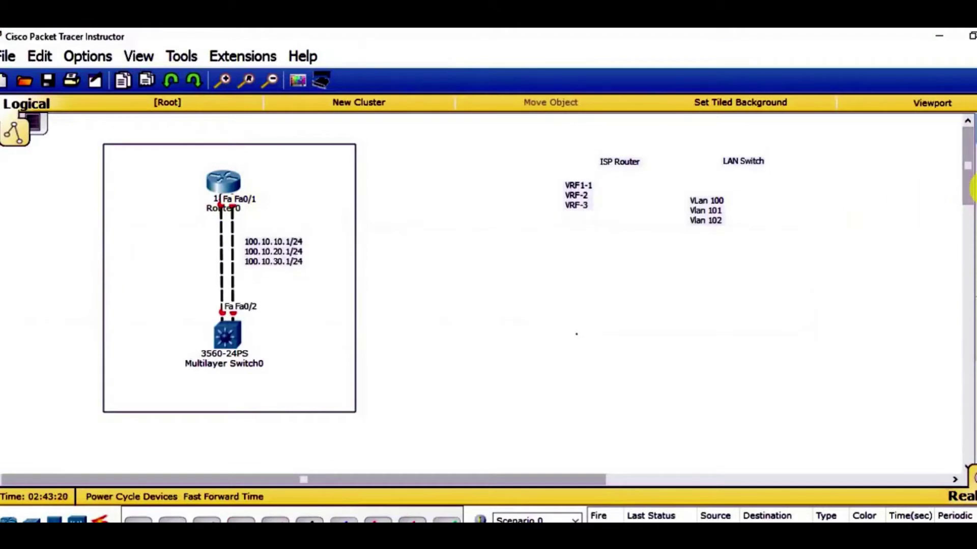
{"action": "left_click", "coordinate": [972, 189]}
{"action": "left_click", "coordinate": [233, 246]}
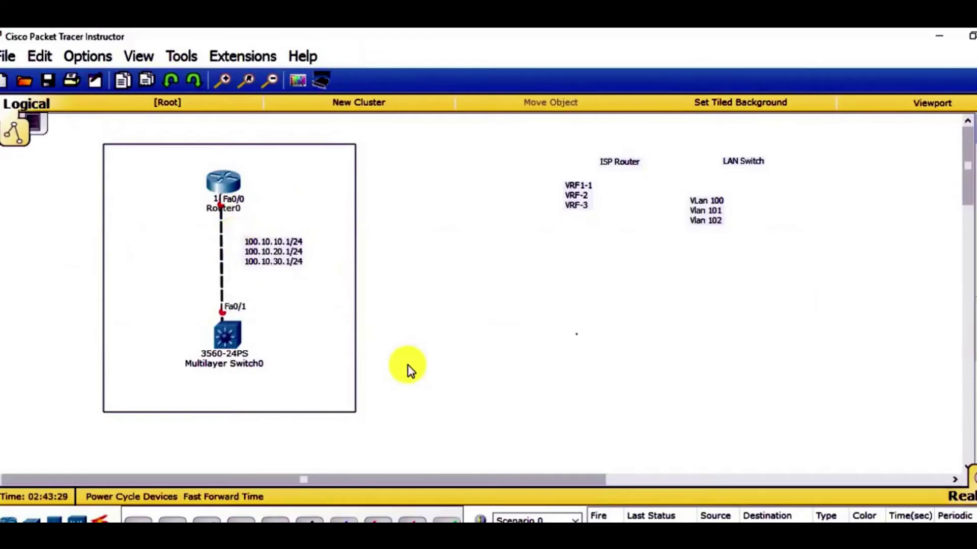
Step: Return to the switch's command line and enter interface configuration mode for VLAN 100
{"action": "mouse_move", "coordinate": [529, 532]}
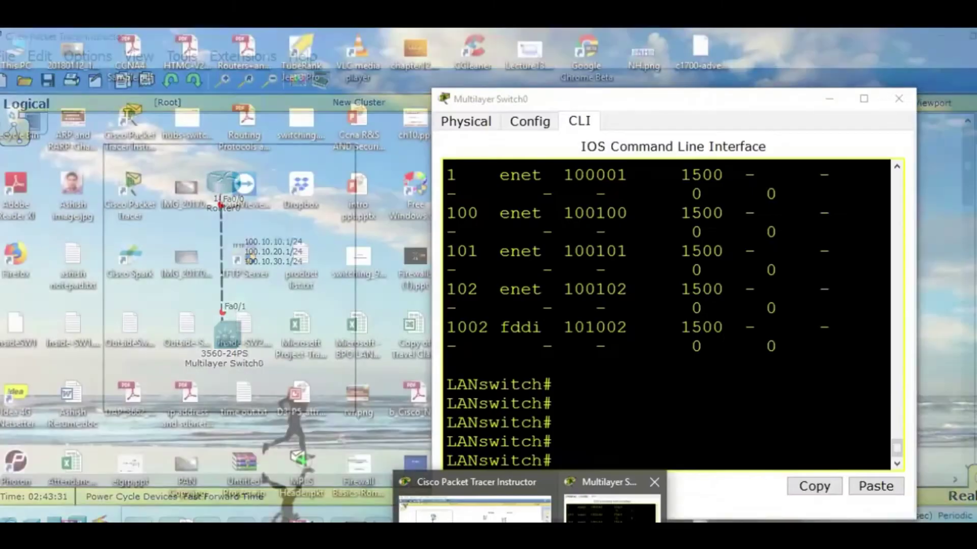
{"action": "left_click", "coordinate": [610, 509]}
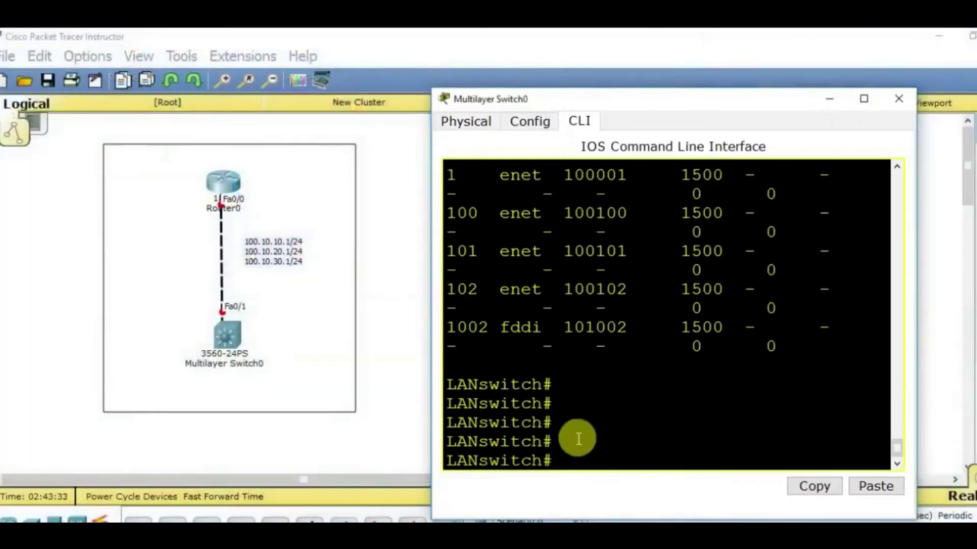
{"action": "key", "text": "Return"}
{"action": "key", "text": "Return"}
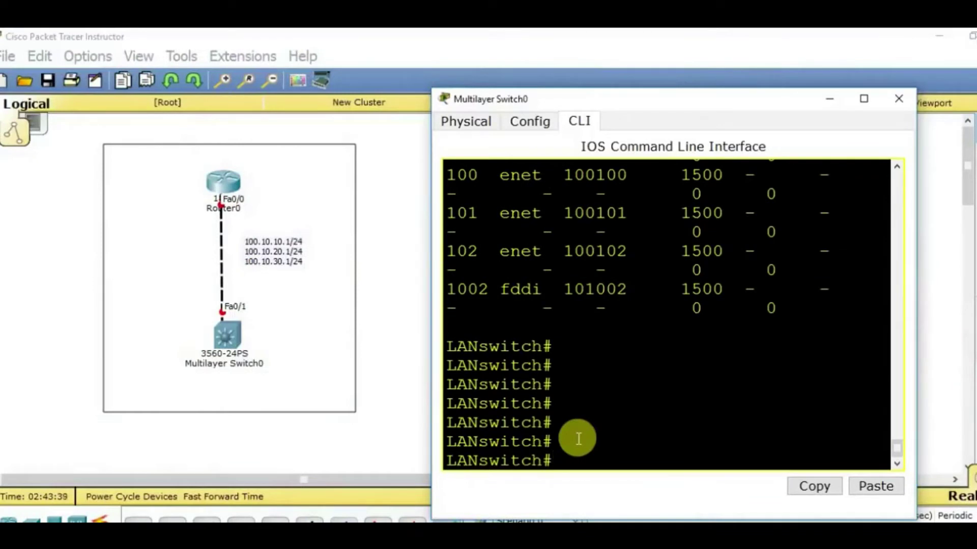
{"action": "key", "text": "Return"}
{"action": "key", "text": "Return"}
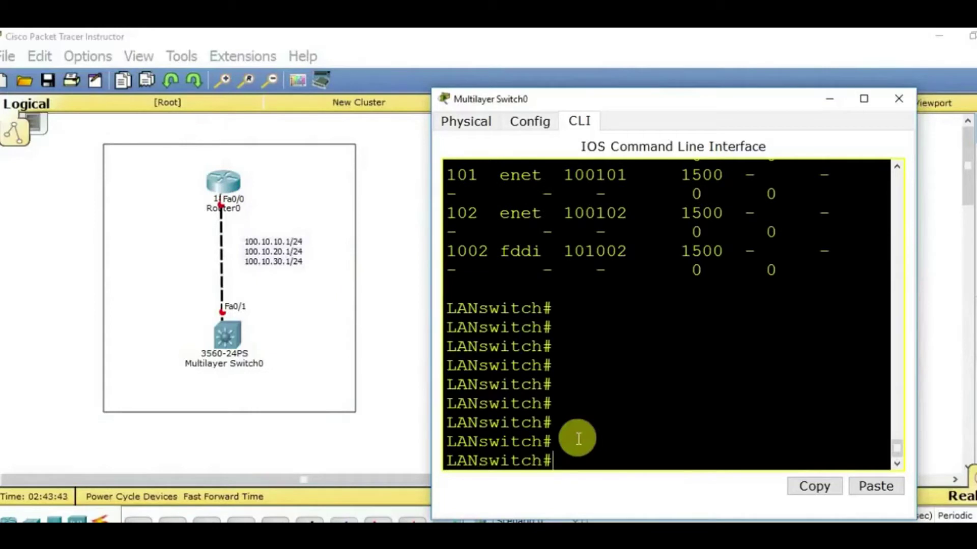
{"action": "type", "text": "config t"}
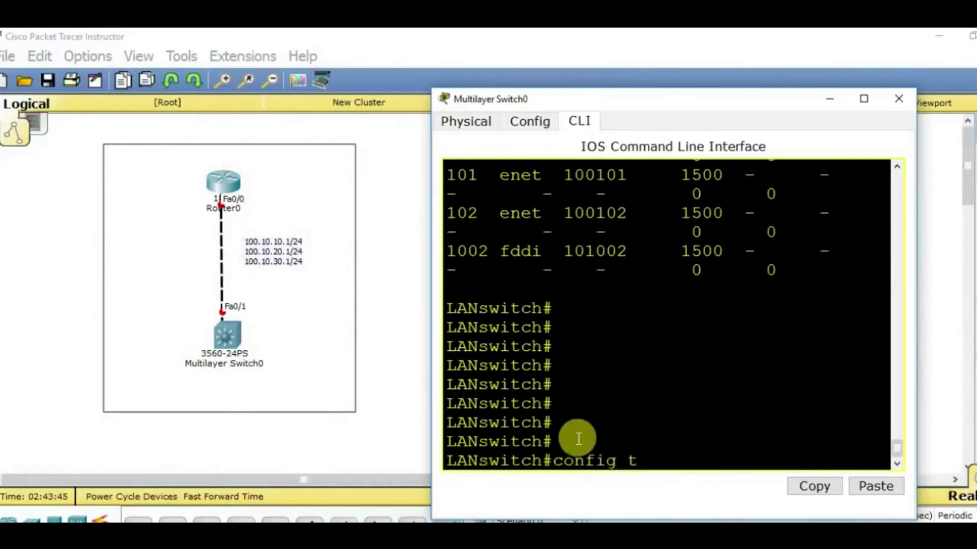
{"action": "key", "text": "Return"}
{"action": "type", "text": "int "}
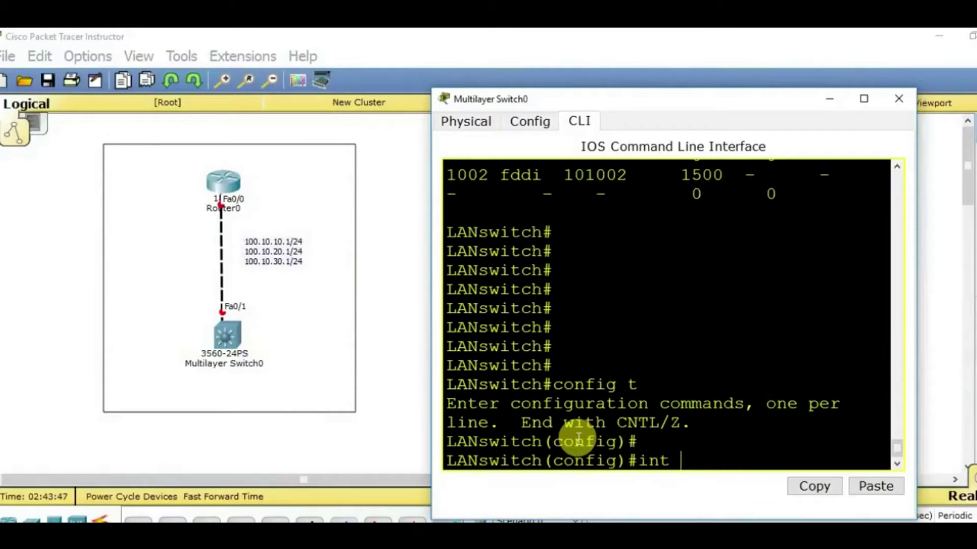
{"action": "type", "text": "Vlan 100"}
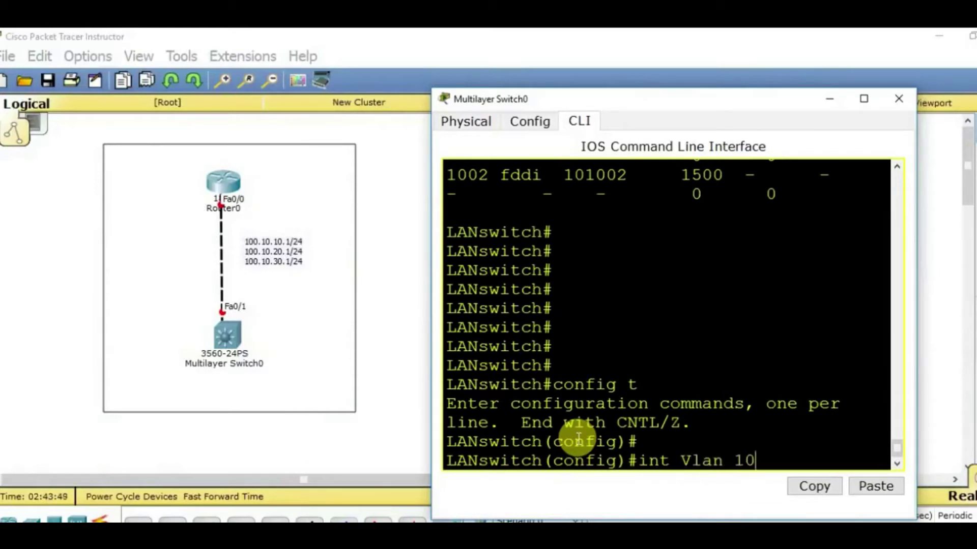
{"action": "key", "text": "Return"}
{"action": "key", "text": "Return"}
{"action": "key", "text": "Return"}
Step: Assign IP address 100.10.10.1 with mask 255.255.255.0 to the VLAN 100 interface and enable it with no shutdown
{"action": "type", "text": "ip ad"}
{"action": "key", "text": "Tab"}
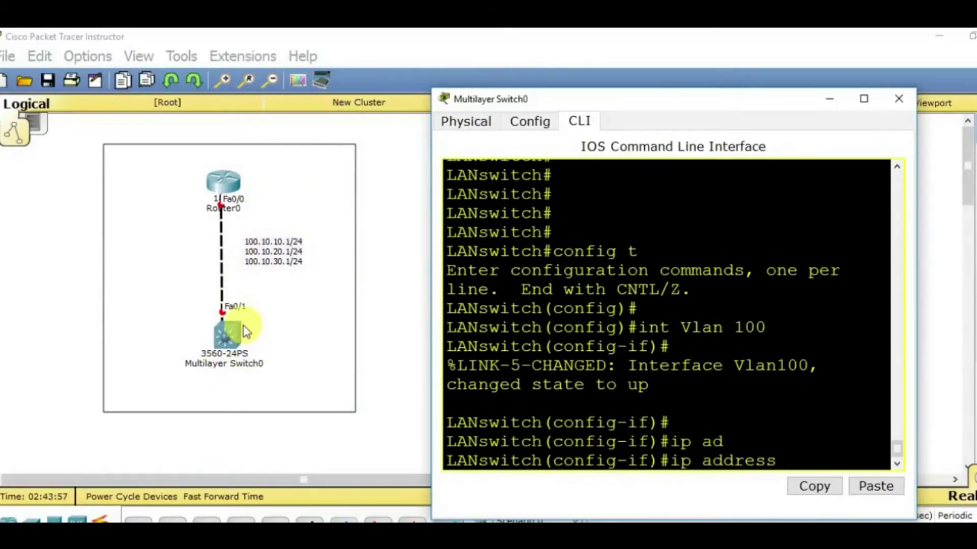
{"action": "type", "text": "100.10.10.1 25"}
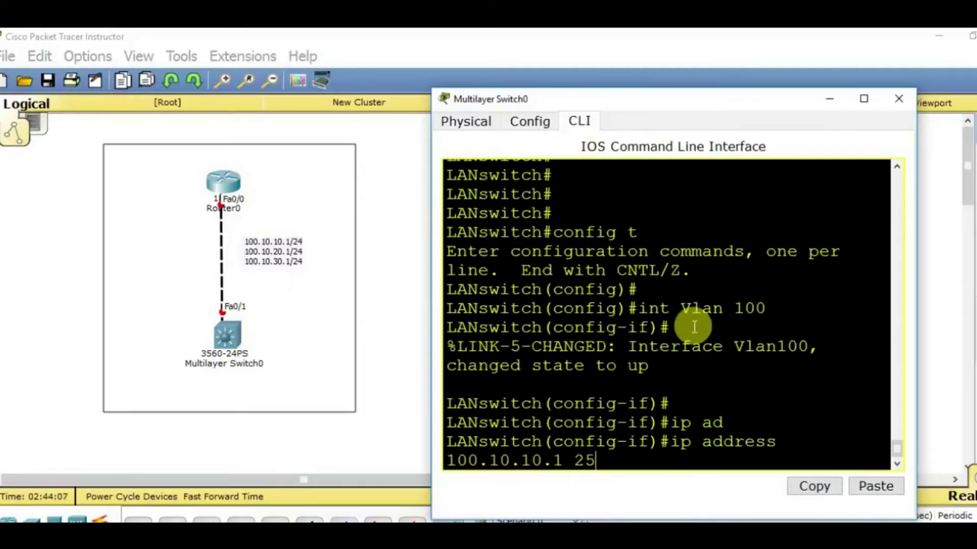
{"action": "type", "text": "5.255.255.2"}
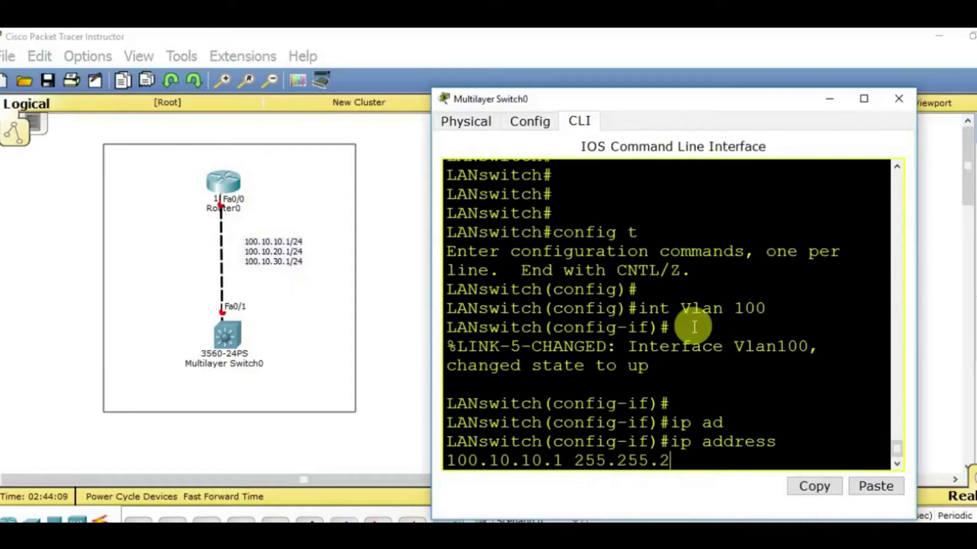
{"action": "type", "text": ".0"}
{"action": "key", "text": "Return"}
{"action": "type", "text": "no sh"}
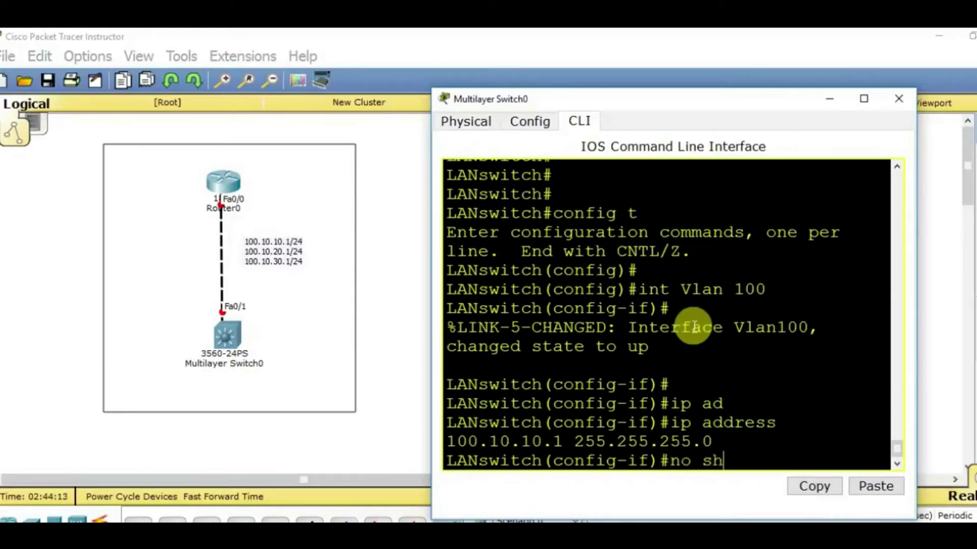
{"action": "key", "text": "Tab"}
{"action": "key", "text": "Return"}
{"action": "key", "text": "Return"}
Step: Configure the VLAN 101 interface with IP address 100.10.20.1 and mask 255.255.255.0, and enable it with no shutdown
{"action": "key", "text": "Up"}
{"action": "key", "text": "Up"}
{"action": "key", "text": "Up"}
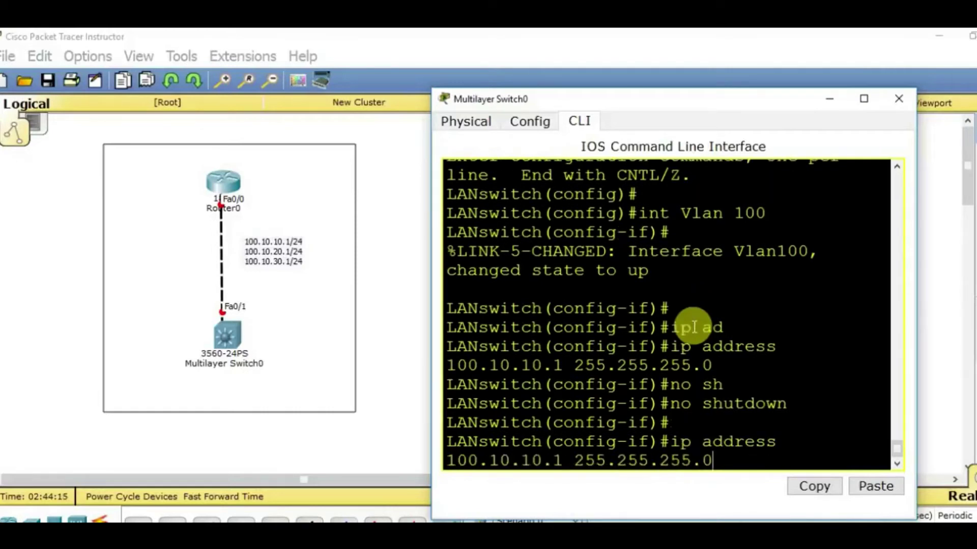
{"action": "key", "text": "BackSpace"}
{"action": "type", "text": "101"}
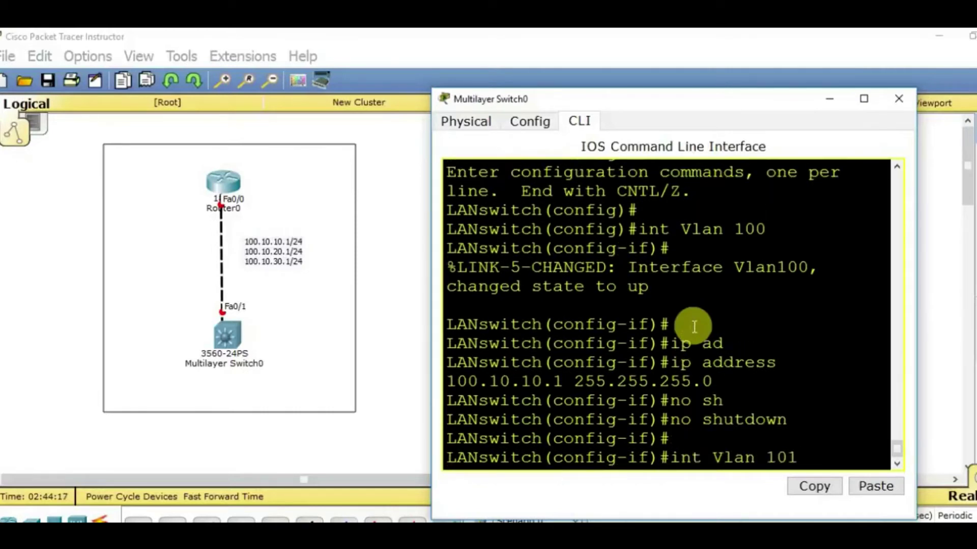
{"action": "key", "text": "Return"}
{"action": "key", "text": "Up"}
{"action": "key", "text": "Up"}
{"action": "key", "text": "Up"}
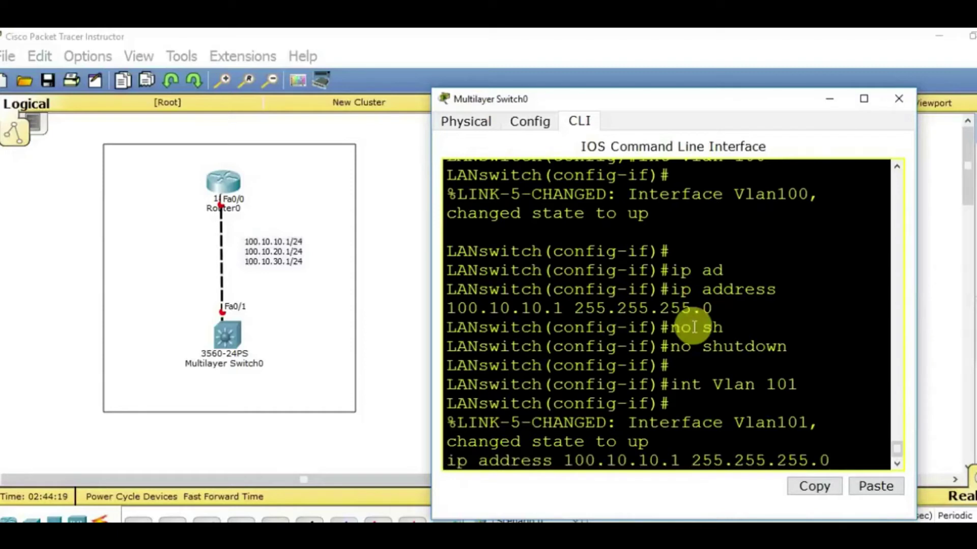
{"action": "key", "text": "Left"}
{"action": "key", "text": "Left"}
{"action": "key", "text": "Left"}
{"action": "key", "text": "Left"}
{"action": "key", "text": "Left"}
{"action": "key", "text": "Left"}
{"action": "key", "text": "Left"}
{"action": "key", "text": "Left"}
{"action": "key", "text": "Left"}
{"action": "key", "text": "Left"}
{"action": "key", "text": "Left"}
{"action": "key", "text": "Left"}
{"action": "key", "text": "Left"}
{"action": "key", "text": "Left"}
{"action": "key", "text": "Left"}
{"action": "key", "text": "Left"}
{"action": "key", "text": "BackSpace"}
{"action": "key", "text": "BackSpace"}
{"action": "type", "text": "20"}
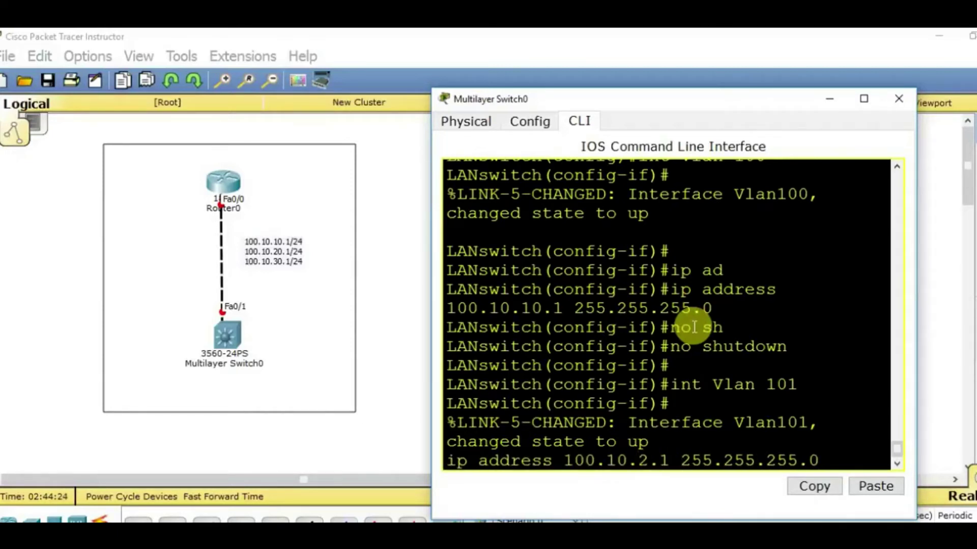
{"action": "key", "text": "Return"}
{"action": "type", "text": "no sh"}
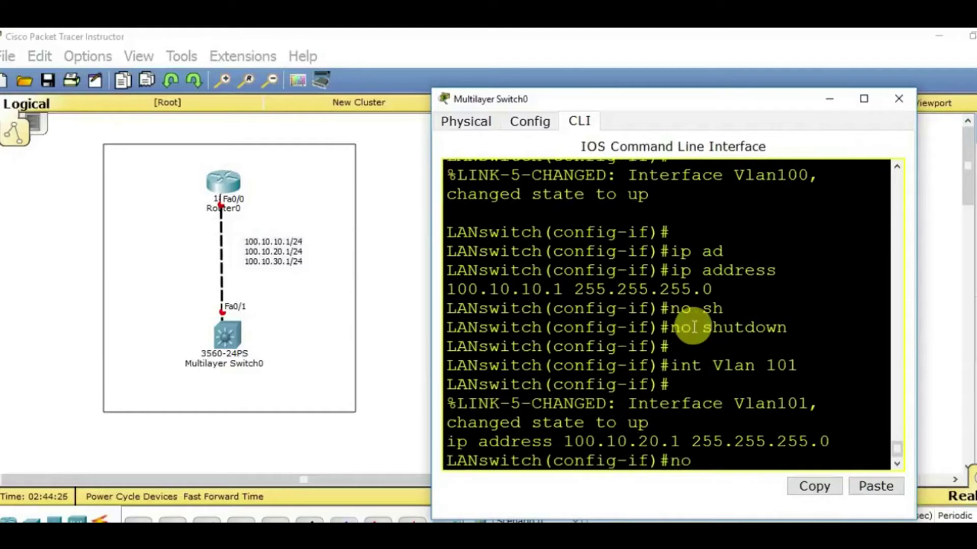
{"action": "key", "text": "Tab"}
{"action": "key", "text": "Return"}
Step: Configure the VLAN 102 interface with IP address 100.10.30.1 and mask 255.255.255.0, and return to privileged mode
{"action": "key", "text": "Up"}
{"action": "key", "text": "Up"}
{"action": "key", "text": "Up"}
{"action": "key", "text": "BackSpace"}
{"action": "type", "text": "2"}
{"action": "key", "text": "Return"}
{"action": "key", "text": "Up"}
{"action": "key", "text": "Up"}
{"action": "key", "text": "Up"}
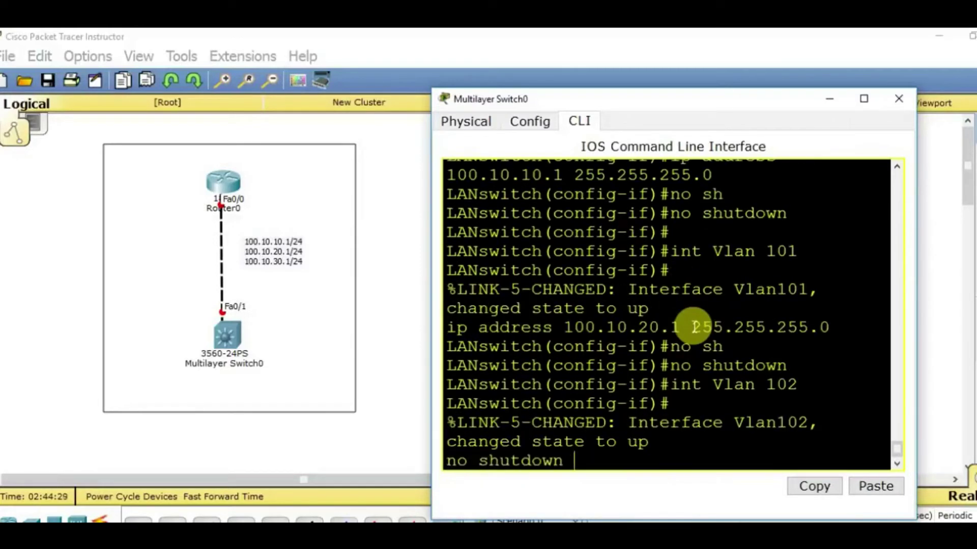
{"action": "key", "text": "Left"}
{"action": "key", "text": "Left"}
{"action": "key", "text": "Left"}
{"action": "key", "text": "Left"}
{"action": "key", "text": "Left"}
{"action": "key", "text": "Left"}
{"action": "key", "text": "Left"}
{"action": "key", "text": "Left"}
{"action": "key", "text": "Left"}
{"action": "key", "text": "Left"}
{"action": "key", "text": "Left"}
{"action": "key", "text": "Left"}
{"action": "key", "text": "Left"}
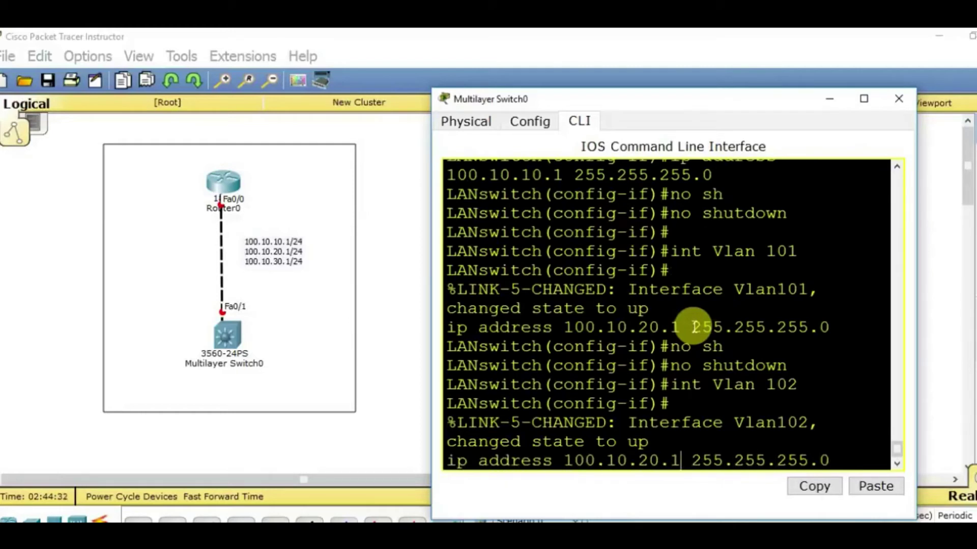
{"action": "key", "text": "BackSpace"}
{"action": "type", "text": "3"}
{"action": "key", "text": "Return"}
{"action": "key", "text": "ctrl+z"}
{"action": "key", "text": "Return"}
{"action": "key", "text": "Return"}
{"action": "key", "text": "Return"}
{"action": "key", "text": "Return"}
{"action": "key", "text": "Return"}
{"action": "key", "text": "Return"}
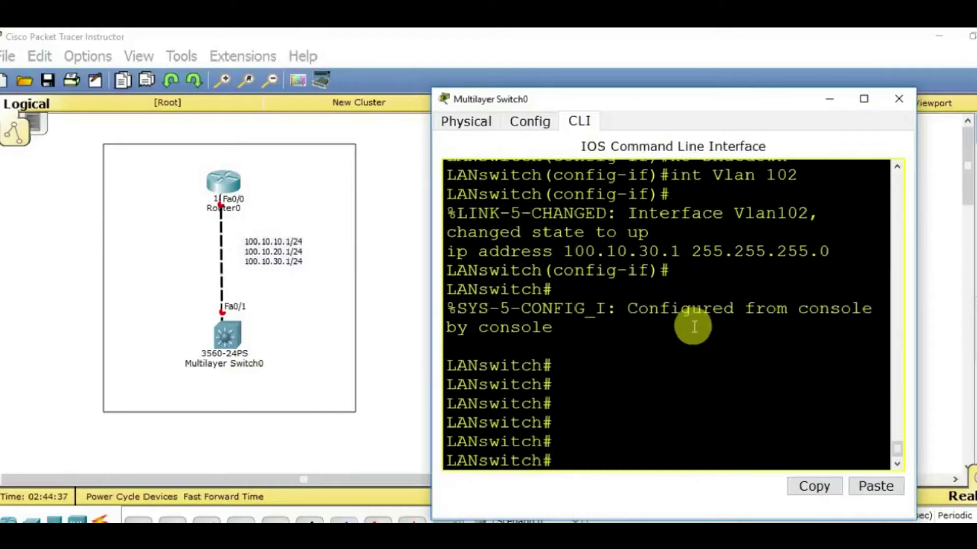
{"action": "key", "text": "Return"}
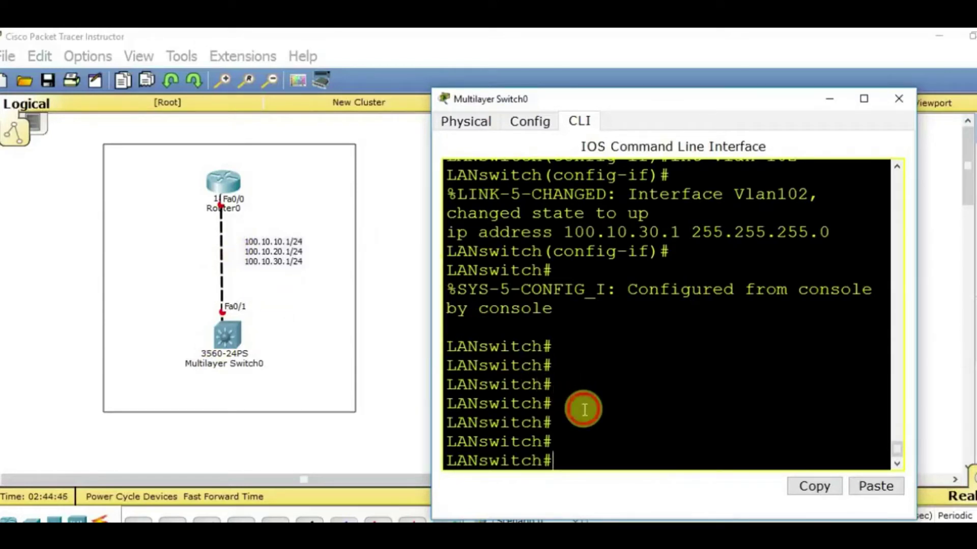
Step: Set the trunk encapsulation of the switch's FastEthernet 0/1 interface to dot1q
{"action": "type", "text": "config t"}
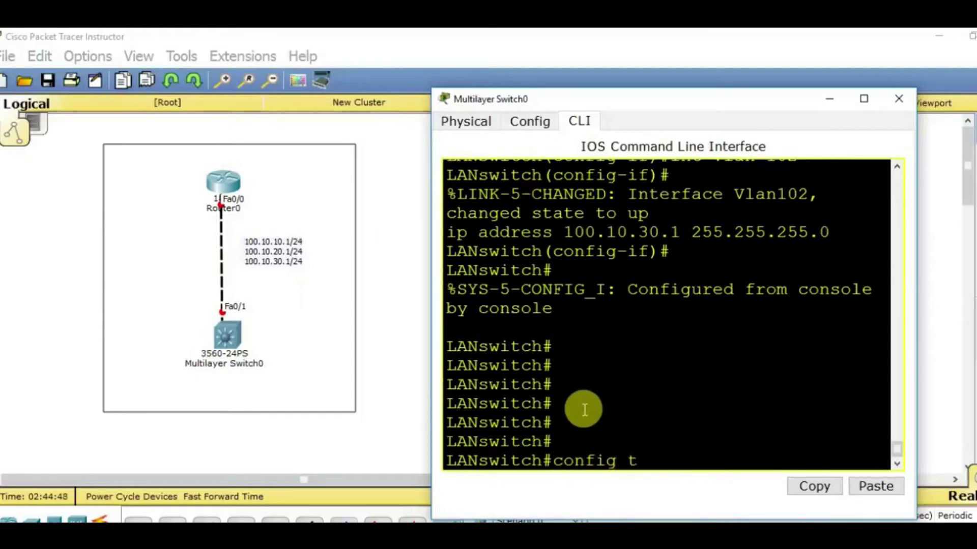
{"action": "key", "text": "Return"}
{"action": "type", "text": "int"}
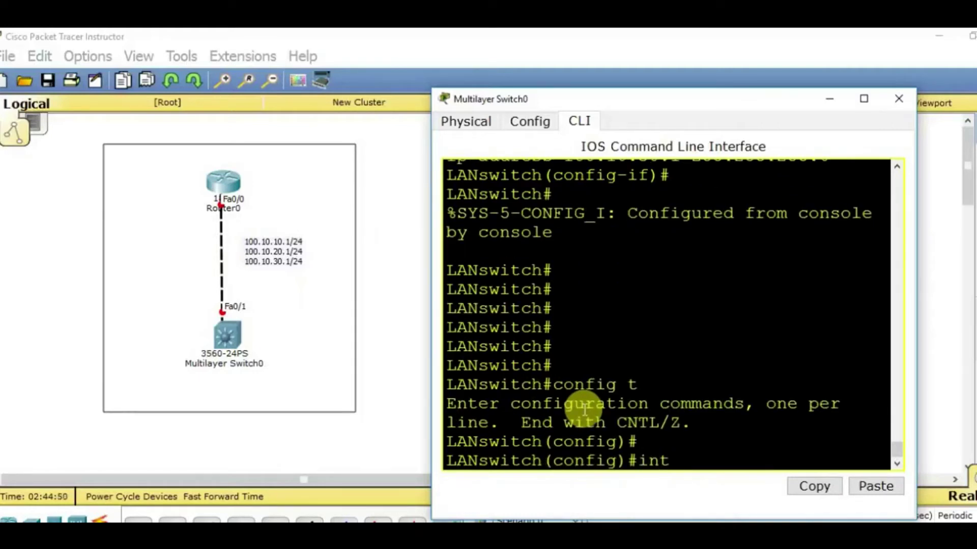
{"action": "type", "text": " g"}
{"action": "key", "text": "BackSpace"}
{"action": "type", "text": "f"}
{"action": "key", "text": "Tab"}
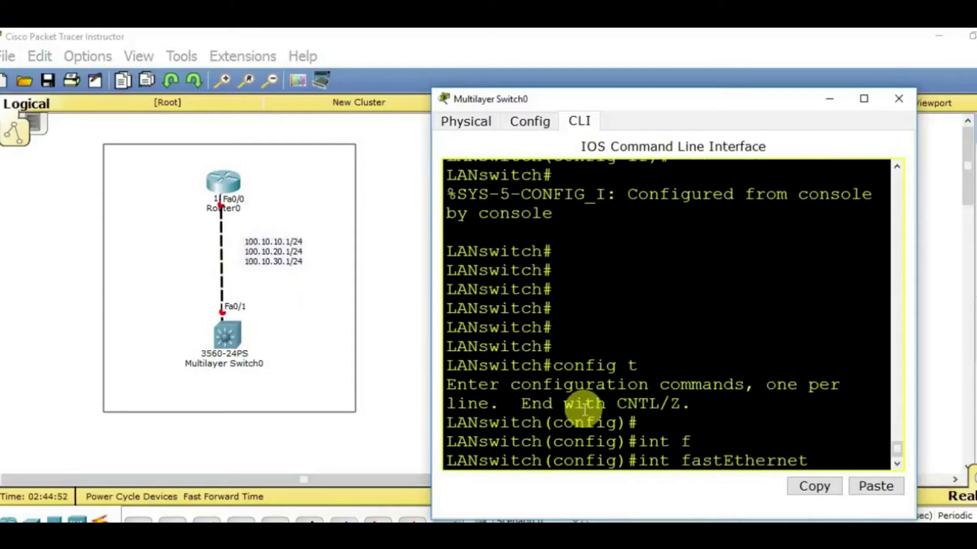
{"action": "type", "text": "0/1"}
{"action": "key", "text": "Return"}
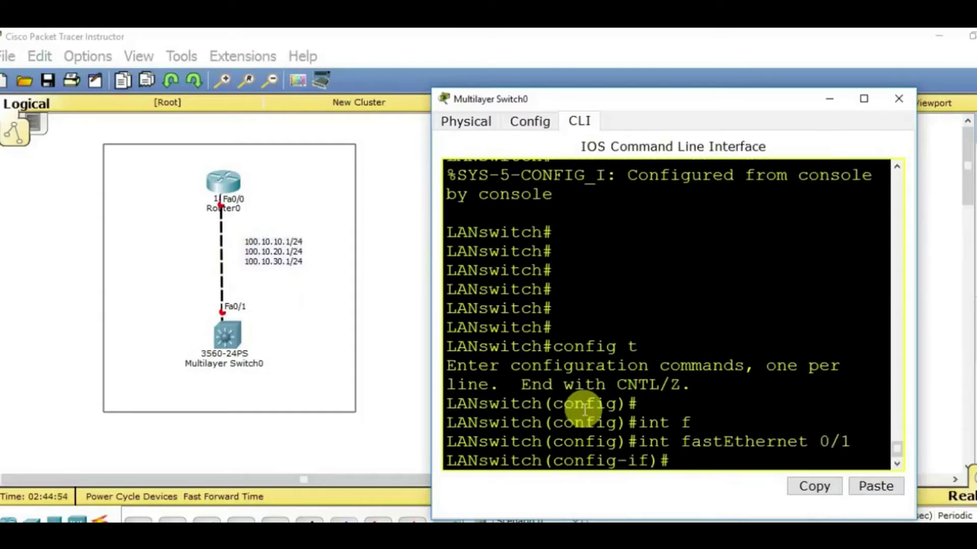
{"action": "type", "text": "Sw"}
{"action": "key", "text": "Tab"}
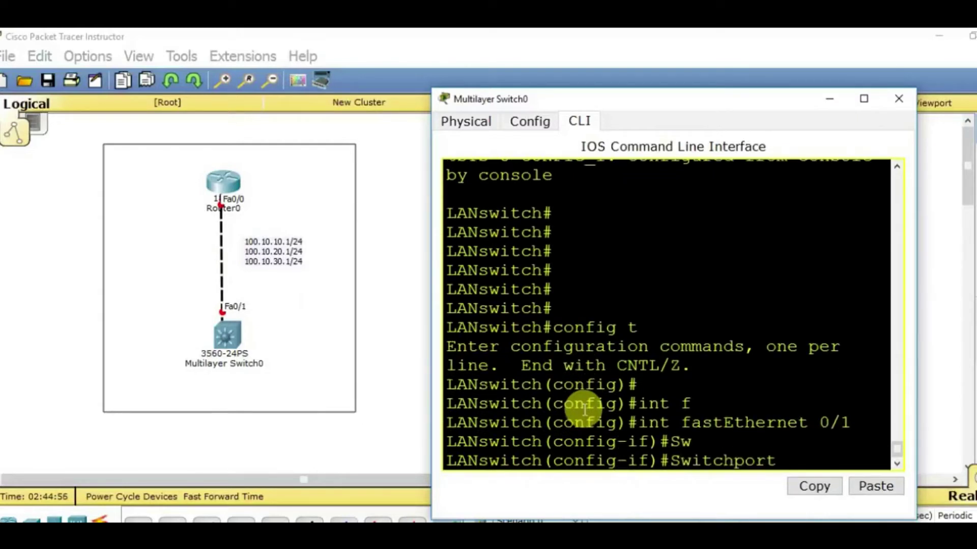
{"action": "type", "text": "tr"}
{"action": "key", "text": "Tab"}
{"action": "type", "text": "e"}
{"action": "key", "text": "Tab"}
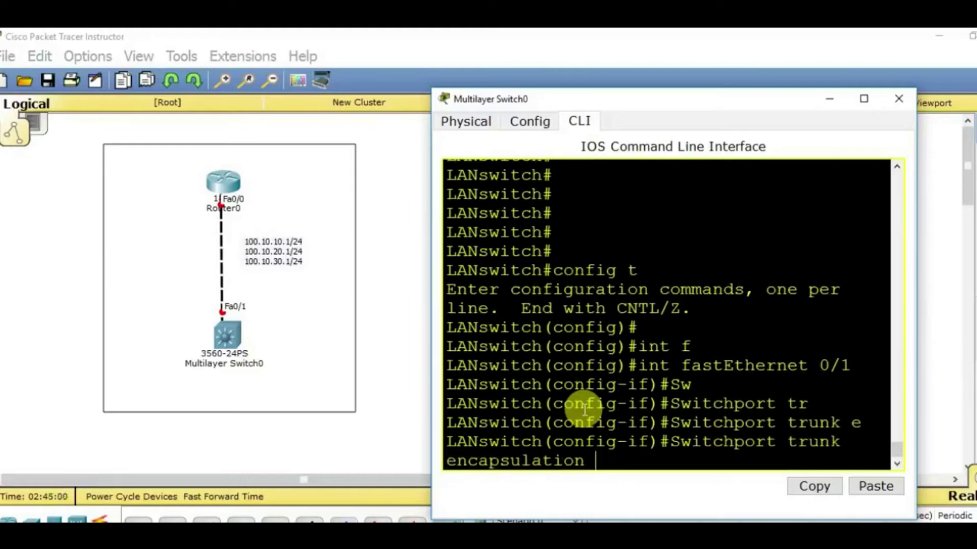
{"action": "type", "text": "d"}
{"action": "key", "text": "Tab"}
{"action": "key", "text": "Return"}
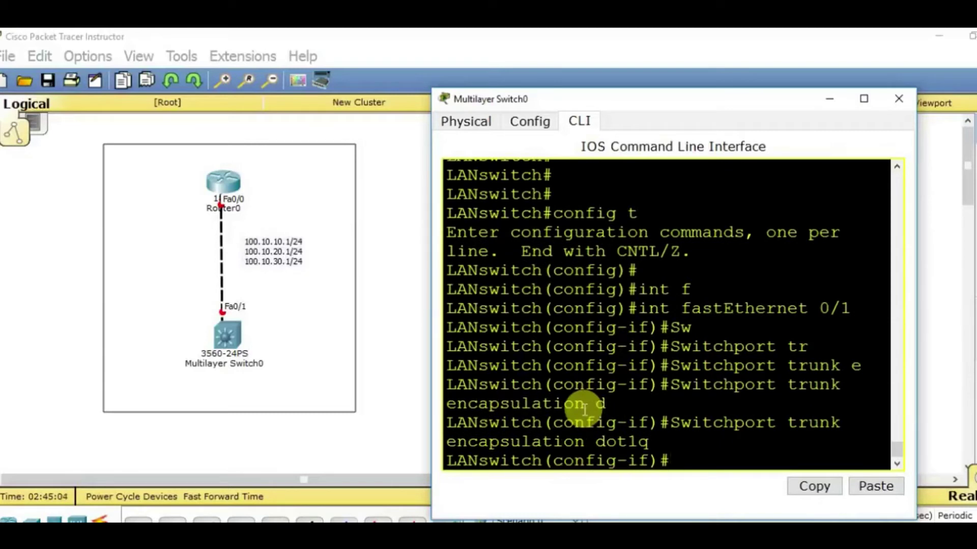
Step: Set the switchport mode of FastEthernet 0/1 to trunk
{"action": "type", "text": "sw"}
{"action": "key", "text": "Tab"}
{"action": "type", "text": "m"}
{"action": "key", "text": "Tab"}
{"action": "type", "text": "tr"}
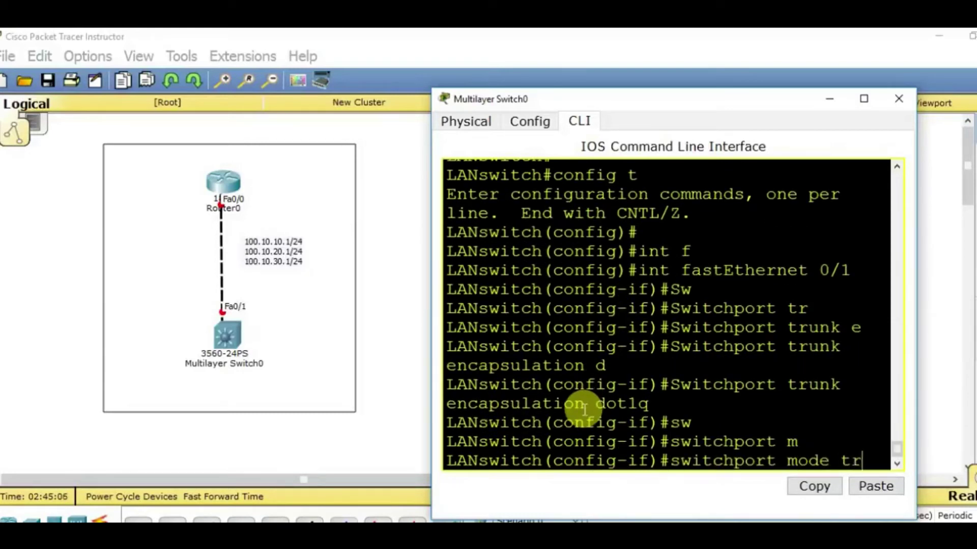
{"action": "key", "text": "Tab"}
{"action": "key", "text": "Return"}
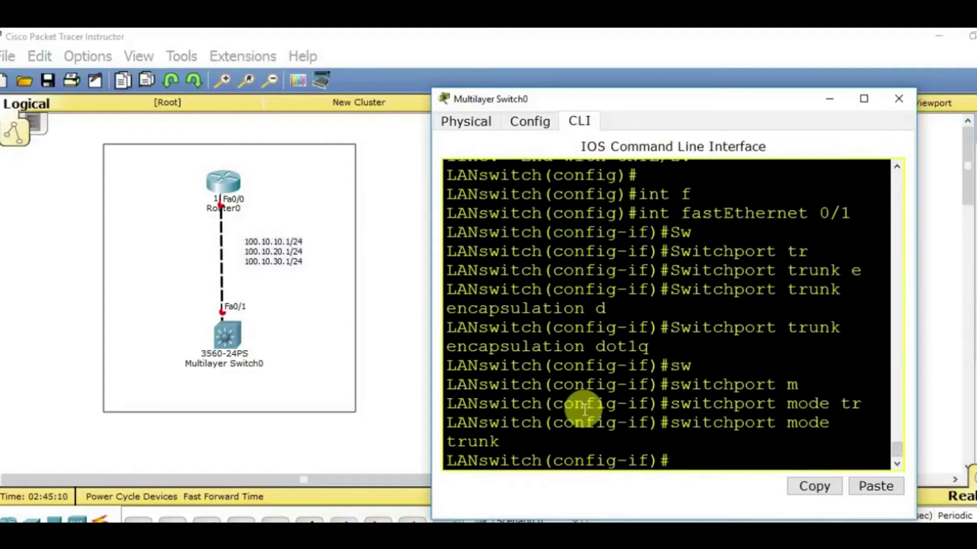
Step: Allow all VLANs on the FastEthernet 0/1 trunk and leave configuration mode
{"action": "type", "text": "Sw"}
{"action": "key", "text": "Tab"}
{"action": "type", "text": "tr"}
{"action": "key", "text": "Tab"}
{"action": "type", "text": "al"}
{"action": "key", "text": "Tab"}
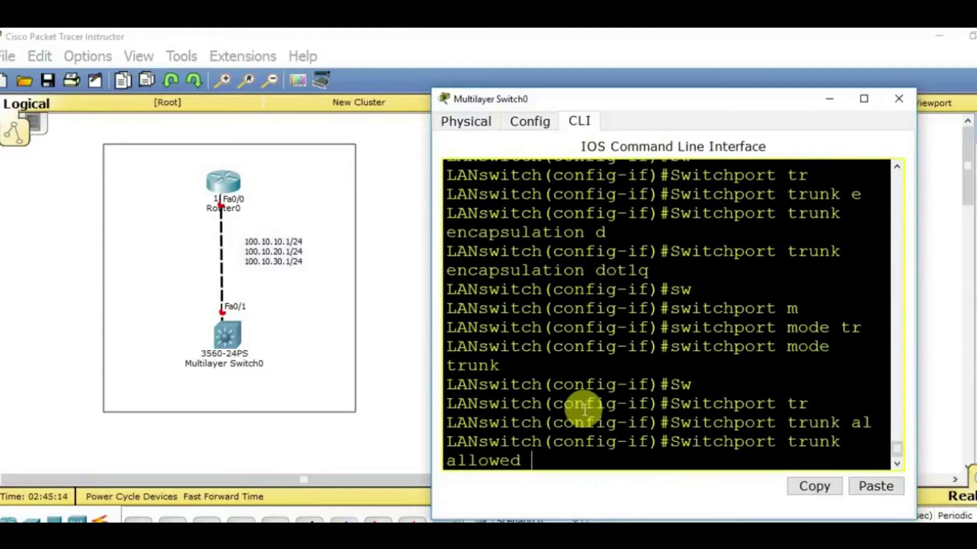
{"action": "type", "text": "v"}
{"action": "key", "text": "Tab"}
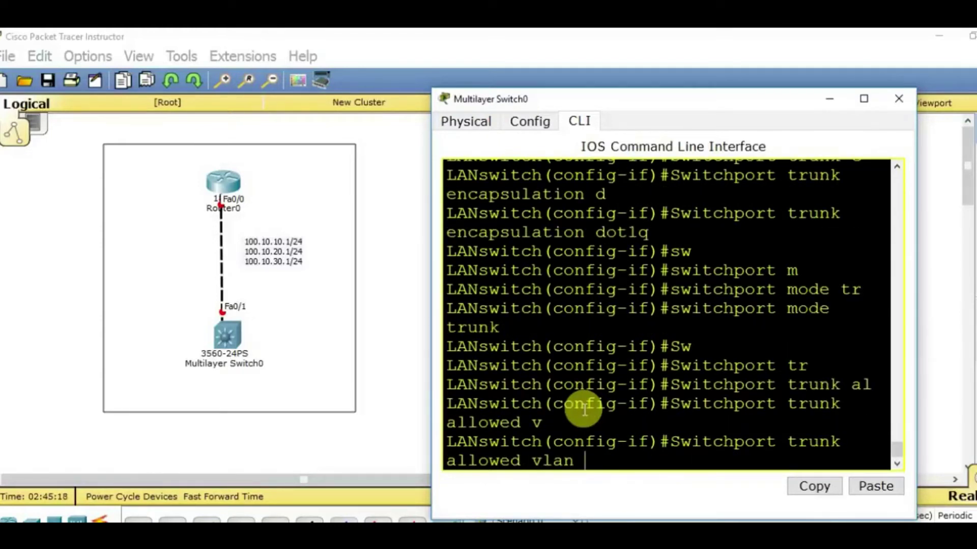
{"action": "type", "text": "all"}
{"action": "key", "text": "Return"}
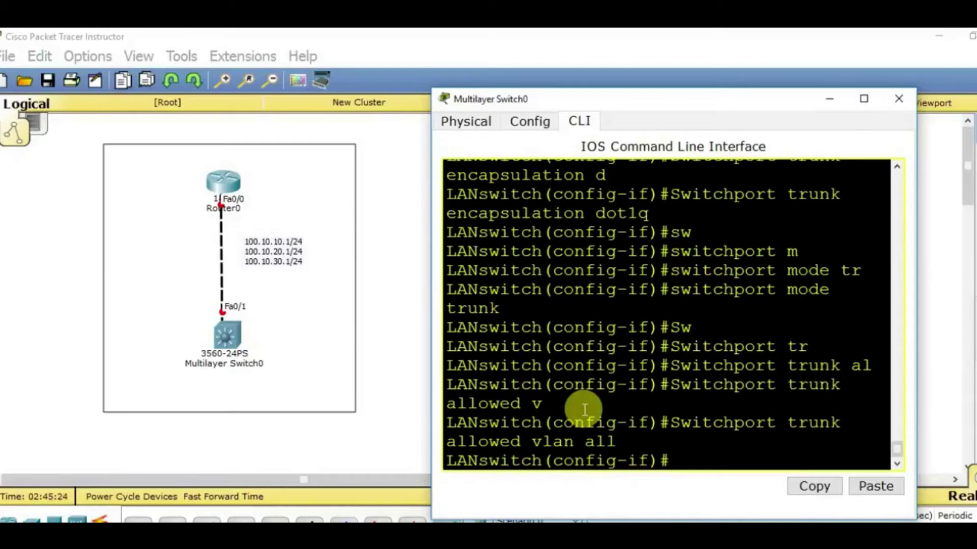
{"action": "key", "text": "ctrl+z"}
{"action": "key", "text": "Return"}
{"action": "key", "text": "Return"}
{"action": "key", "text": "Return"}
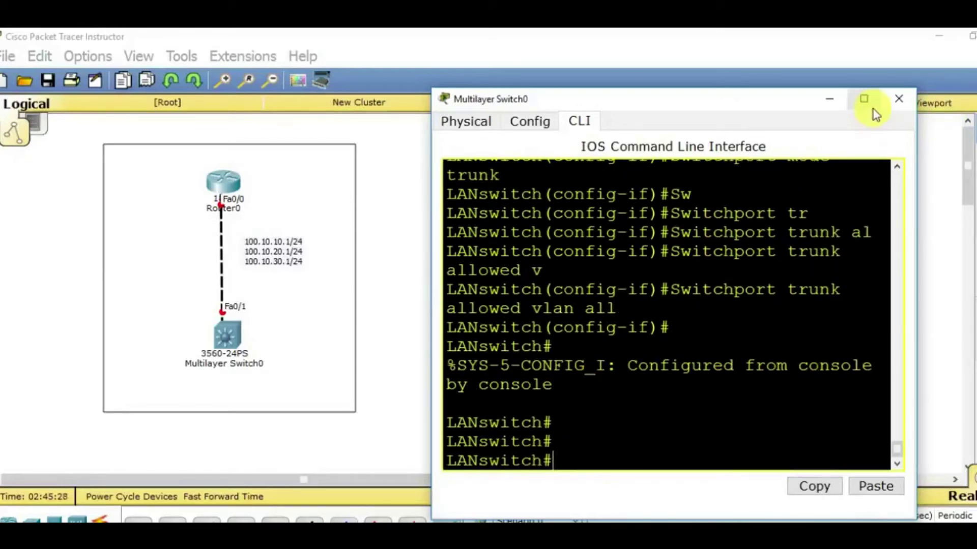
Step: Enlarge the switch's console window and display its trunk interfaces with the show int trunk command
{"action": "left_click", "coordinate": [863, 99]}
{"action": "key", "text": "Return"}
{"action": "key", "text": "Return"}
{"action": "key", "text": "Return"}
{"action": "type", "text": "Sh"}
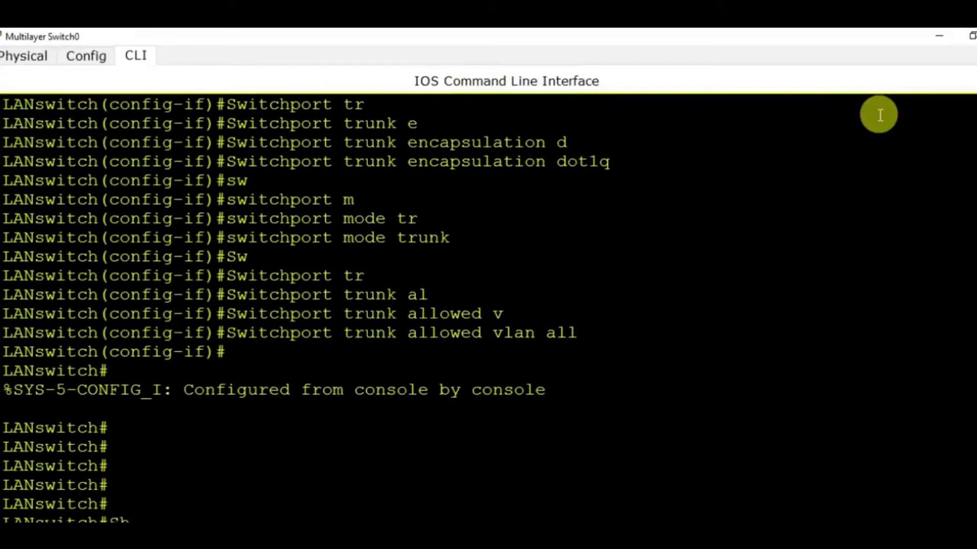
{"action": "type", "text": " int tr"}
{"action": "key", "text": "Tab"}
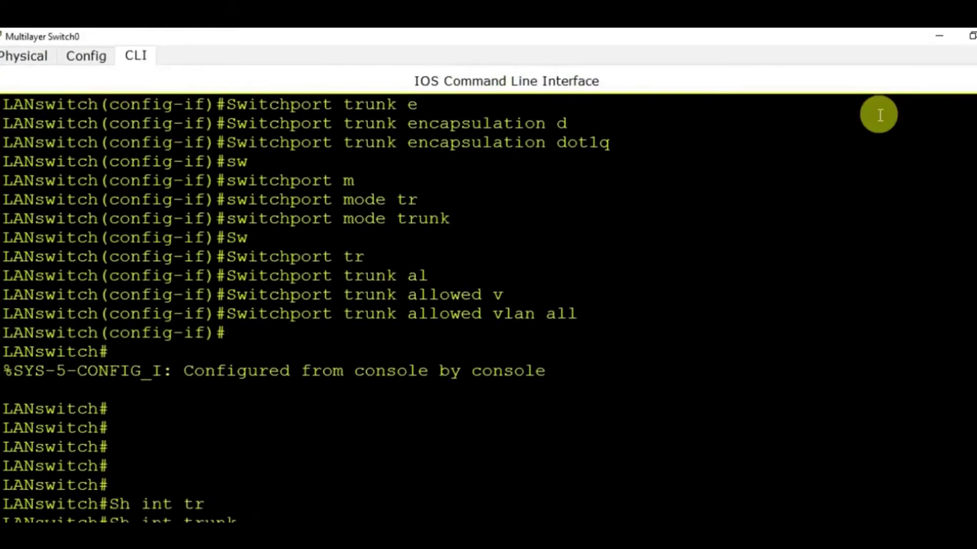
{"action": "key", "text": "Return"}
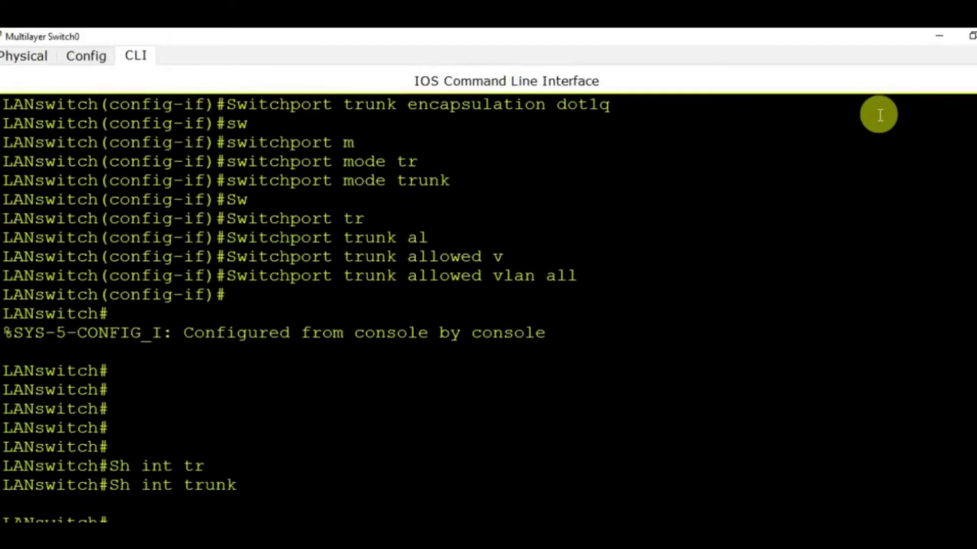
Step: Minimize the switch window, open Router0's command line beside the topology, and decline the initial configuration dialog
{"action": "left_click", "coordinate": [930, 33]}
{"action": "left_click", "coordinate": [221, 182]}
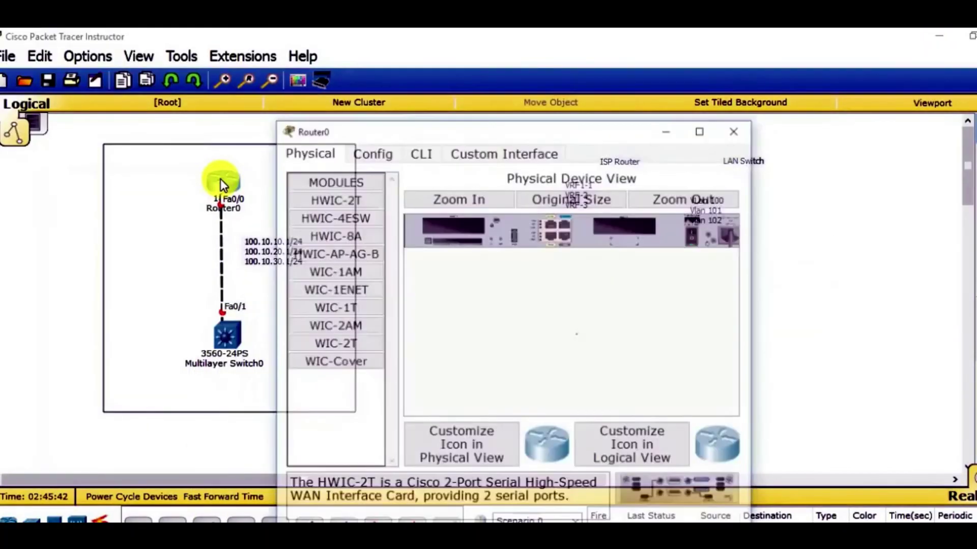
{"action": "left_click", "coordinate": [422, 152]}
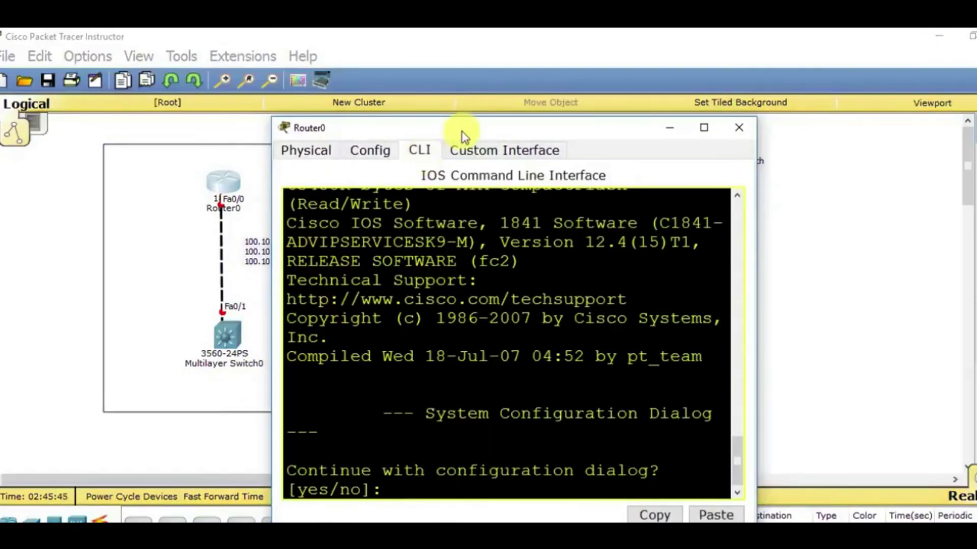
{"action": "left_click_drag", "start_coordinate": [463, 128], "coordinate": [641, 134]}
{"action": "type", "text": "n"}
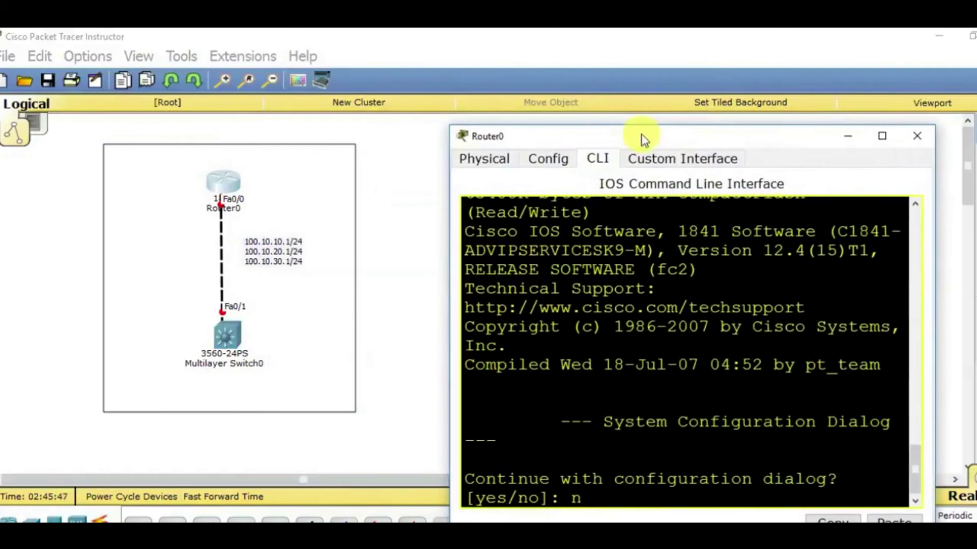
{"action": "key", "text": "Return"}
{"action": "key", "text": "Return"}
{"action": "key", "text": "Return"}
Step: Enter privileged mode and global configuration mode on Router0
{"action": "type", "text": "en"}
{"action": "key", "text": "Return"}
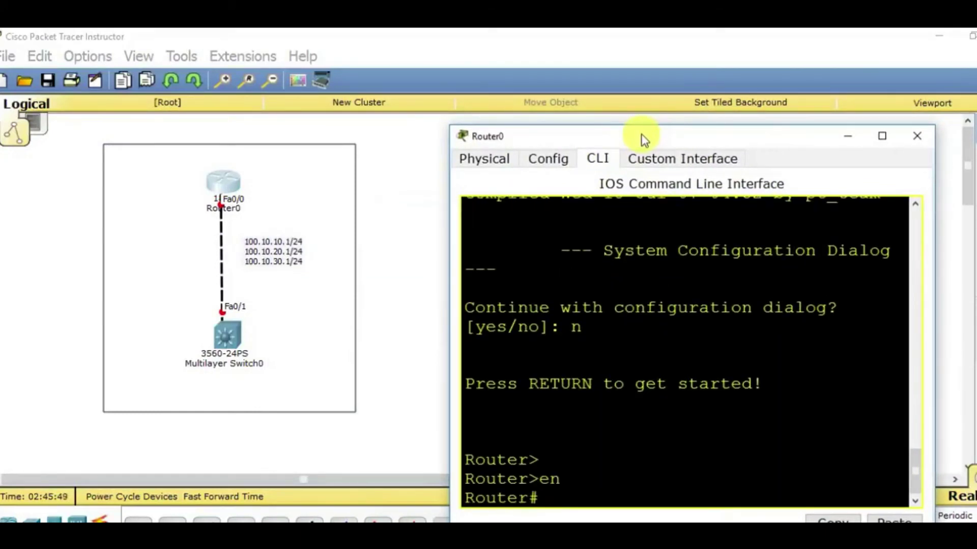
{"action": "key", "text": "Return"}
{"action": "key", "text": "Return"}
{"action": "type", "text": "config t"}
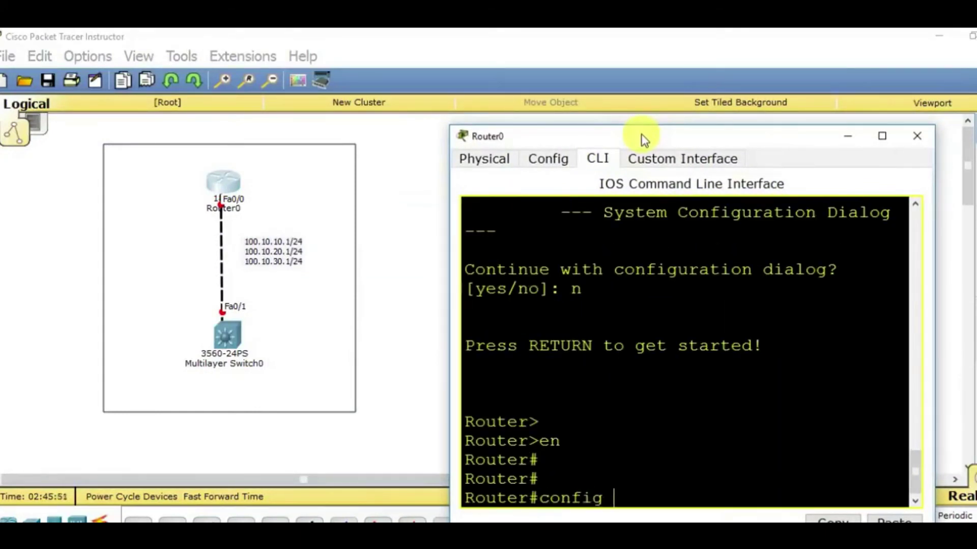
{"action": "key", "text": "Return"}
{"action": "key", "text": "Return"}
{"action": "key", "text": "Return"}
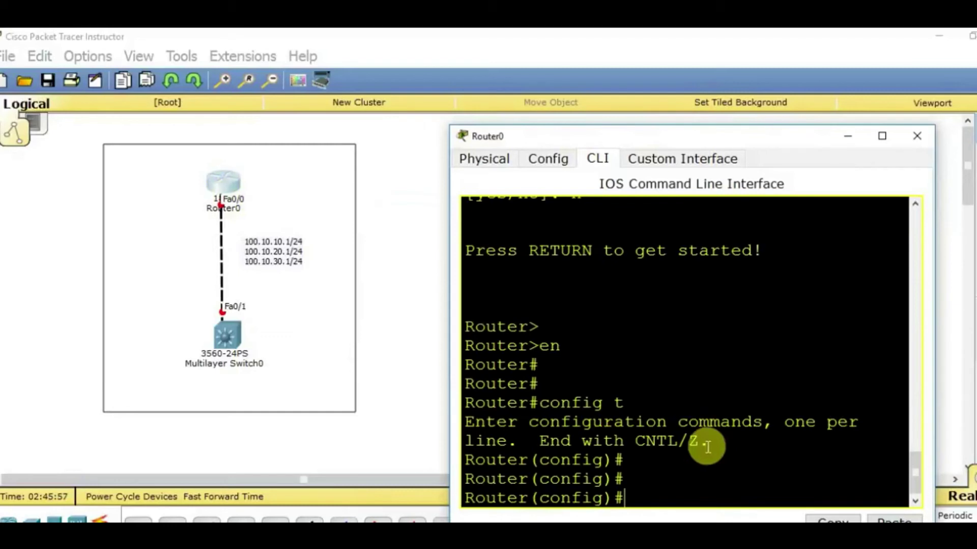
Step: Enter interface configuration mode for FastEthernet 0/0 on Router0
{"action": "type", "text": "I nt"}
{"action": "key", "text": "BackSpace"}
{"action": "key", "text": "BackSpace"}
{"action": "key", "text": "BackSpace"}
{"action": "type", "text": "nt gf"}
{"action": "key", "text": "Tab"}
{"action": "key", "text": "BackSpace"}
{"action": "key", "text": "BackSpace"}
{"action": "type", "text": "f"}
{"action": "key", "text": "Tab"}
{"action": "type", "text": "0/0"}
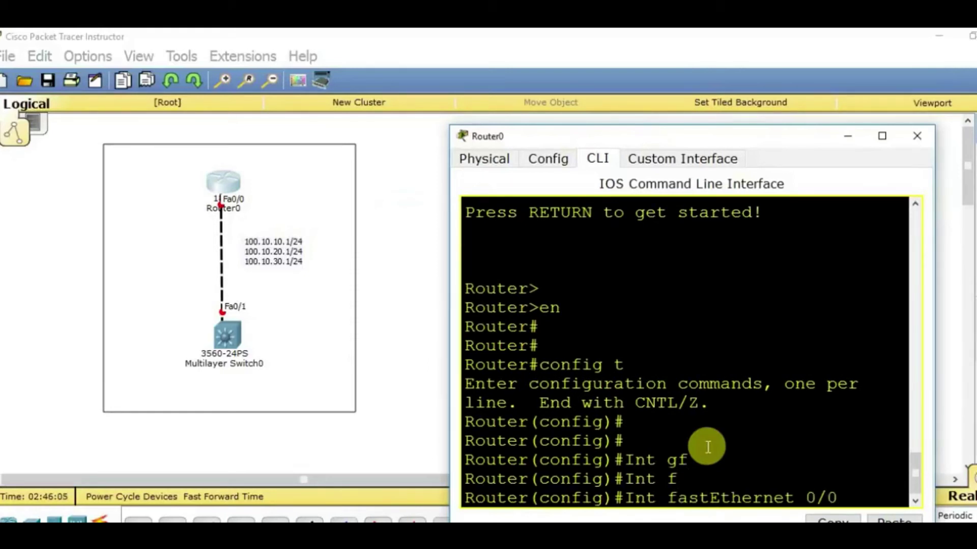
{"action": "key", "text": "Return"}
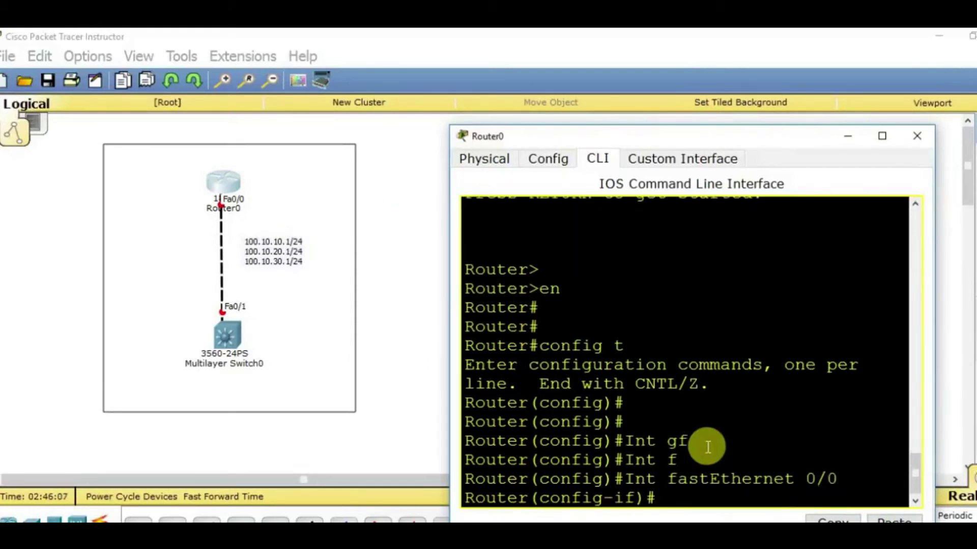
Step: Enable the FastEthernet 0/0 interface with the no shutdown command
{"action": "type", "text": "no sh"}
{"action": "key", "text": "Tab"}
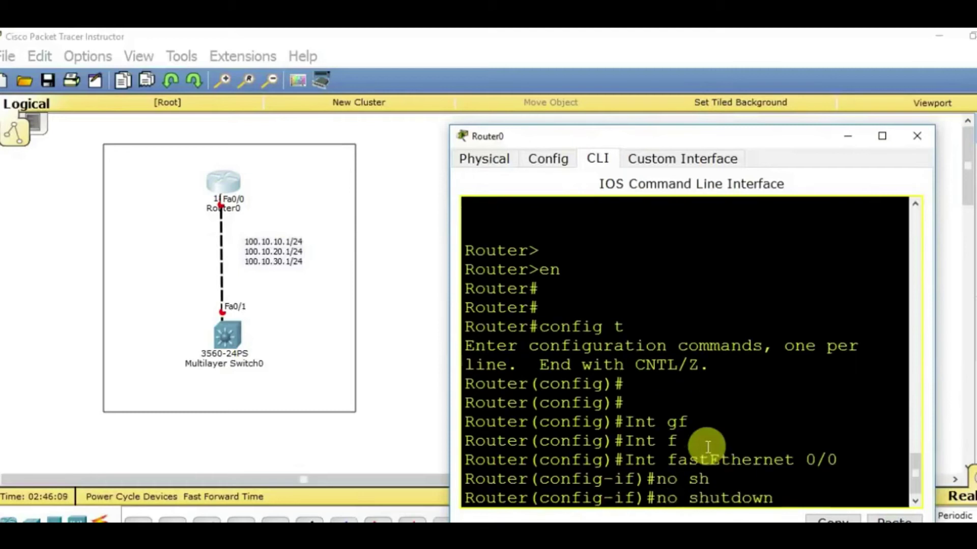
{"action": "key", "text": "Return"}
{"action": "key", "text": "Return"}
{"action": "key", "text": "Return"}
{"action": "key", "text": "Return"}
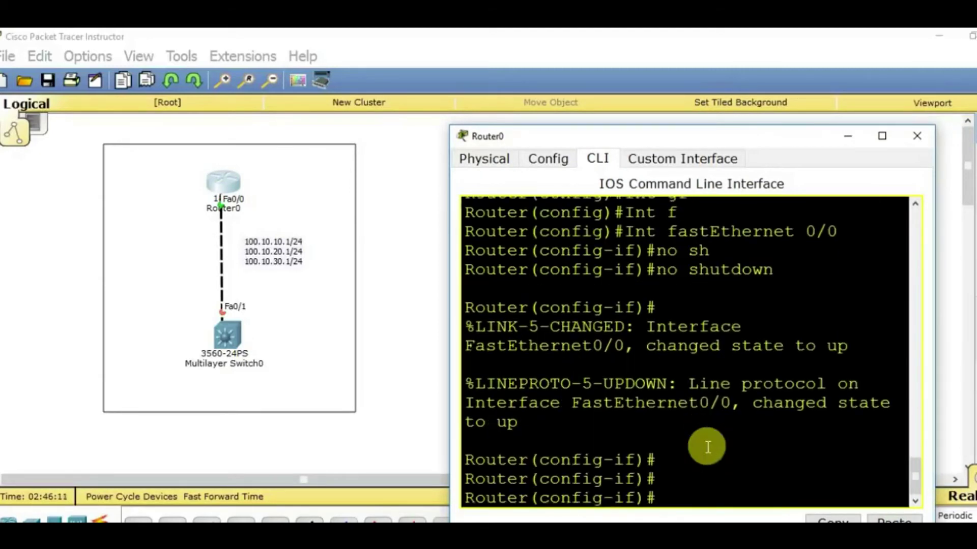
Step: Create the subinterface FastEthernet 0/0.100 and stay in its configuration mode
{"action": "key", "text": "Up"}
{"action": "key", "text": "Up"}
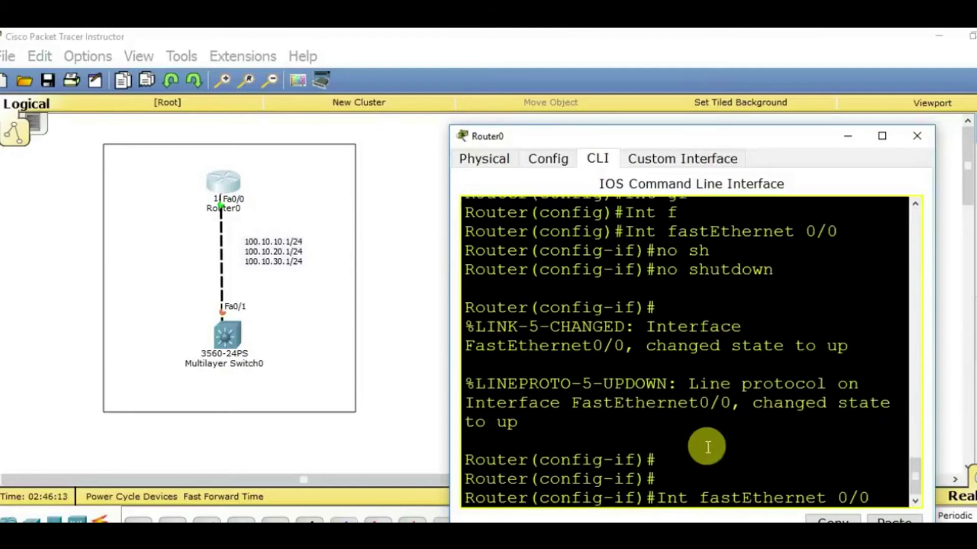
{"action": "type", "text": ".100"}
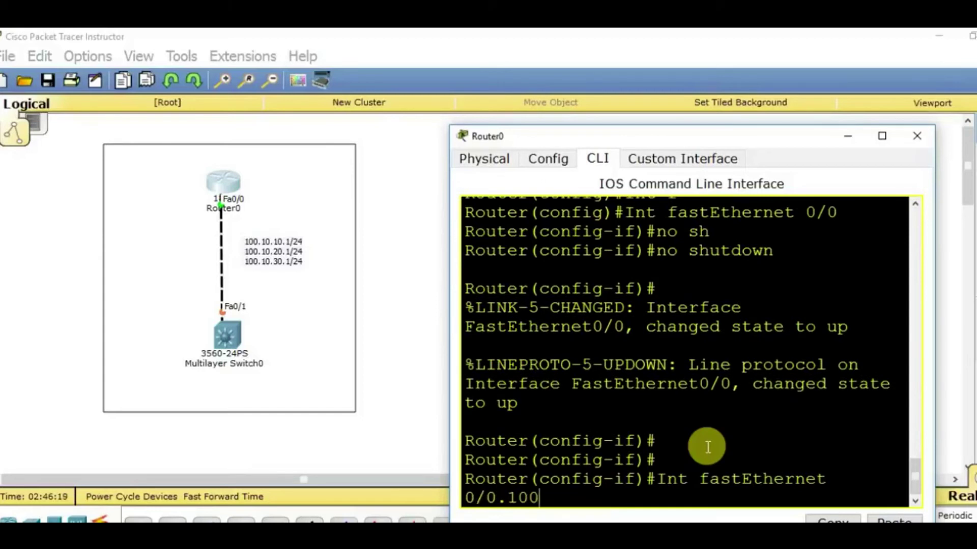
{"action": "key", "text": "Return"}
{"action": "key", "text": "Return"}
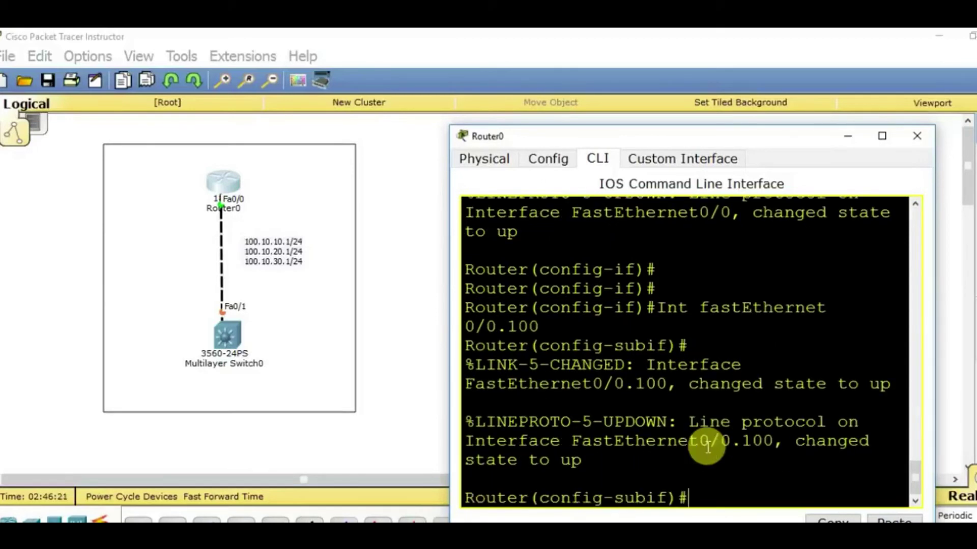
{"action": "key", "text": "Up"}
{"action": "key", "text": "Up"}
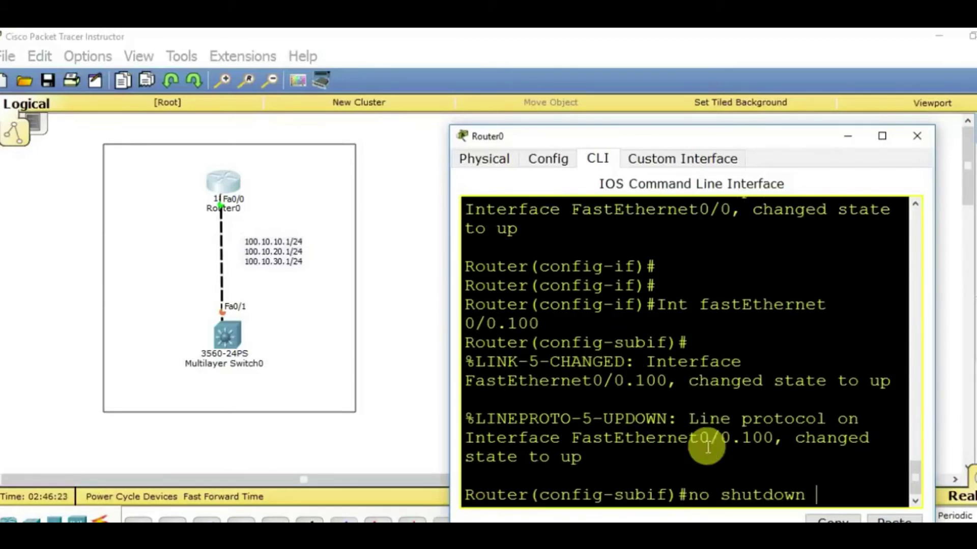
{"action": "key", "text": "Down"}
{"action": "key", "text": "Return"}
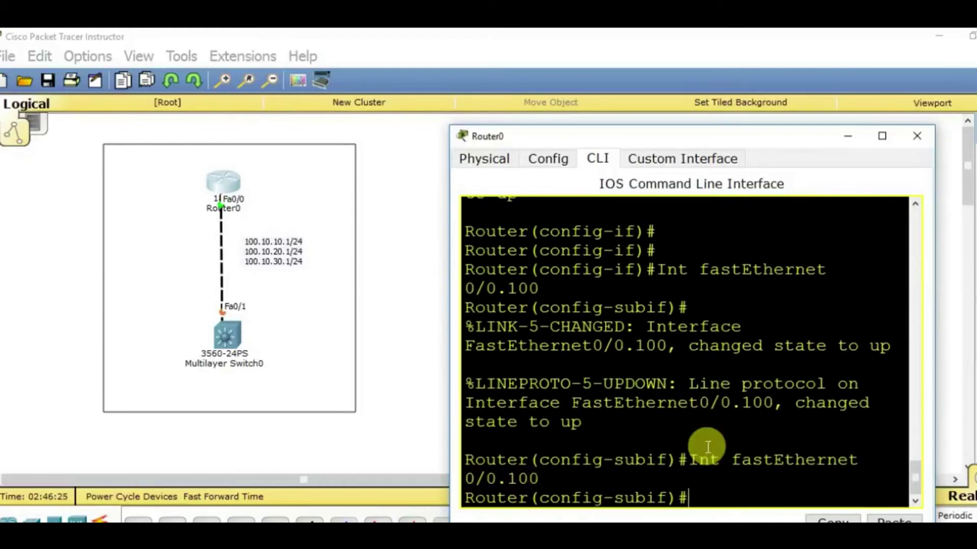
Step: Try to assign IP address 100.10.10.2 with mask 255.255.255.0 to subinterface FastEthernet 0/0.100 before setting its encapsulation
{"action": "type", "text": "ip add"}
{"action": "key", "text": "Tab"}
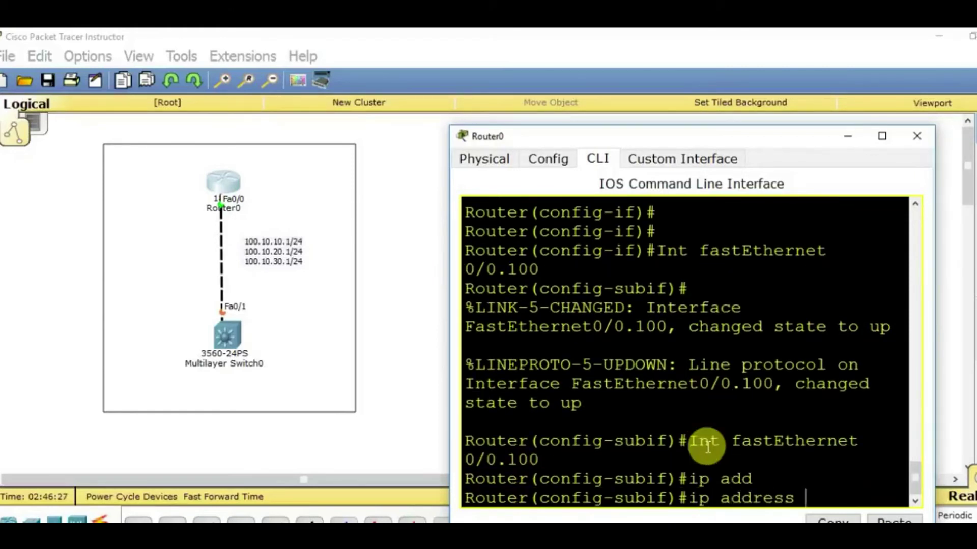
{"action": "type", "text": "100.10."}
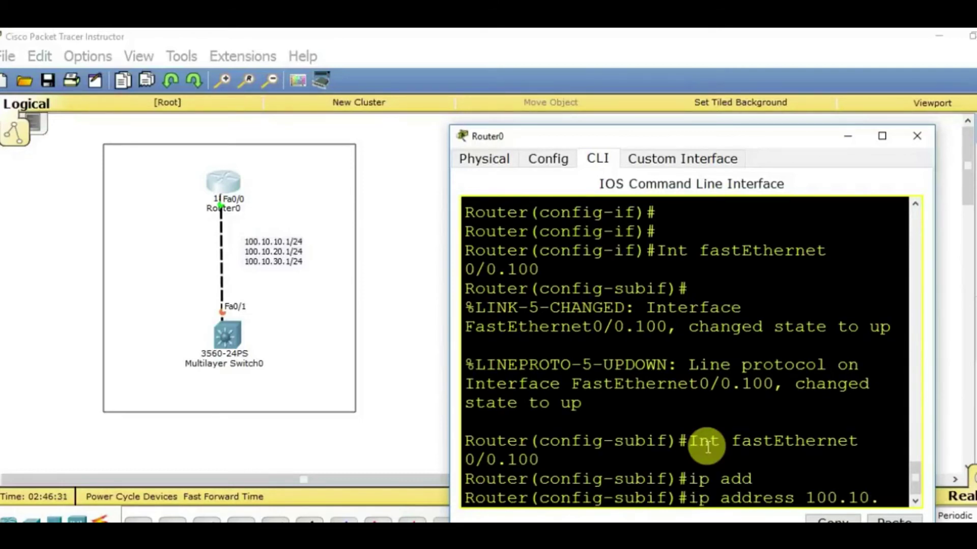
{"action": "type", "text": "10.2"}
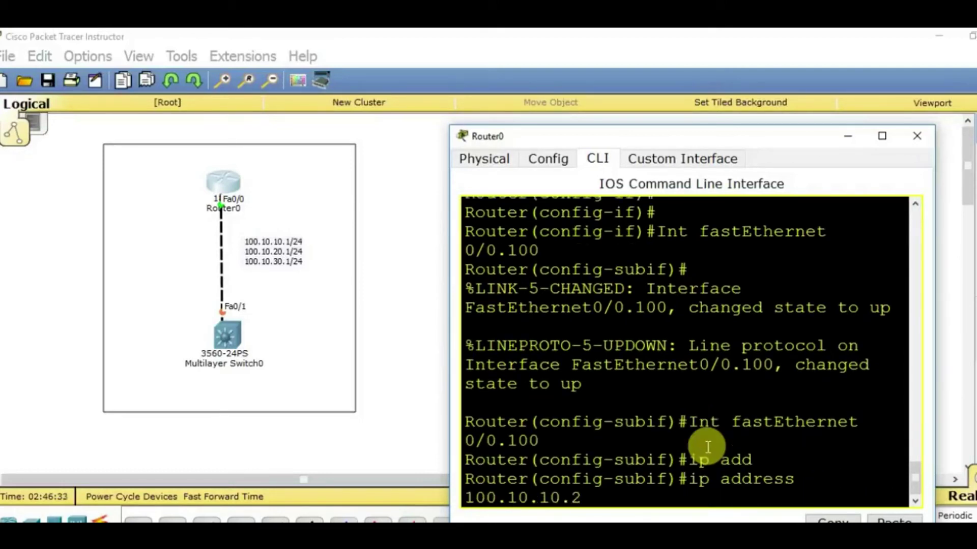
{"action": "type", "text": " 255.255.255."}
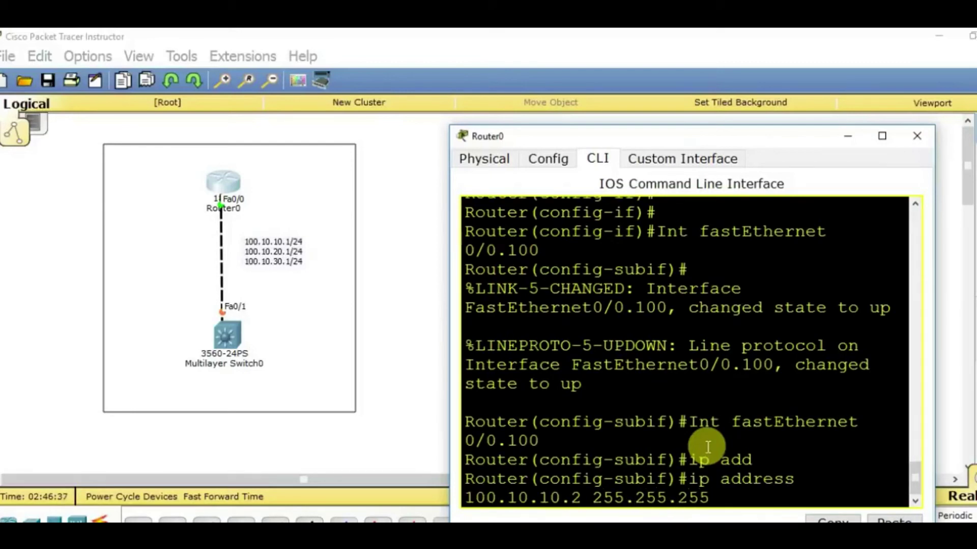
{"action": "type", "text": "0"}
{"action": "key", "text": "Return"}
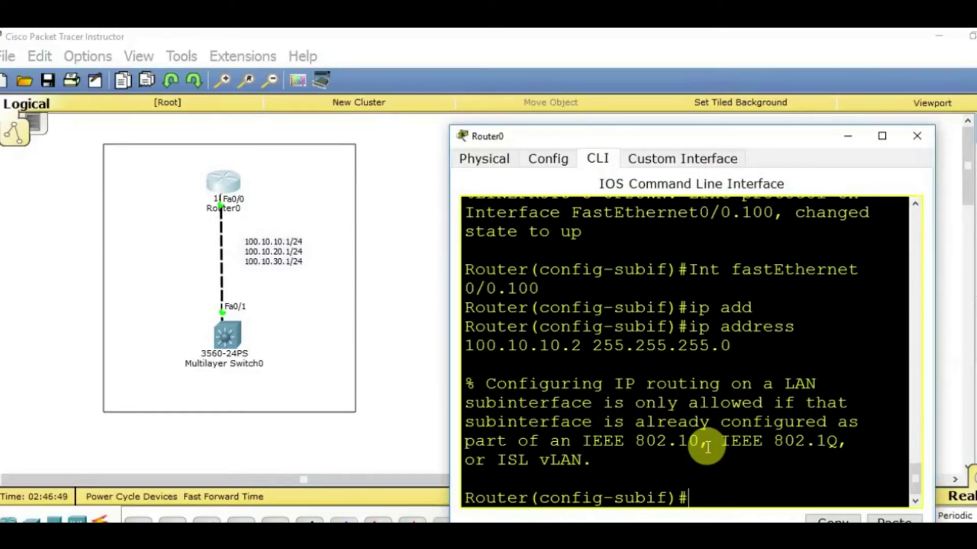
Step: Set dot1Q encapsulation with VLAN 100 on subinterface FastEthernet 0/0.100
{"action": "type", "text": "en"}
{"action": "key", "text": "Tab"}
{"action": "type", "text": "d"}
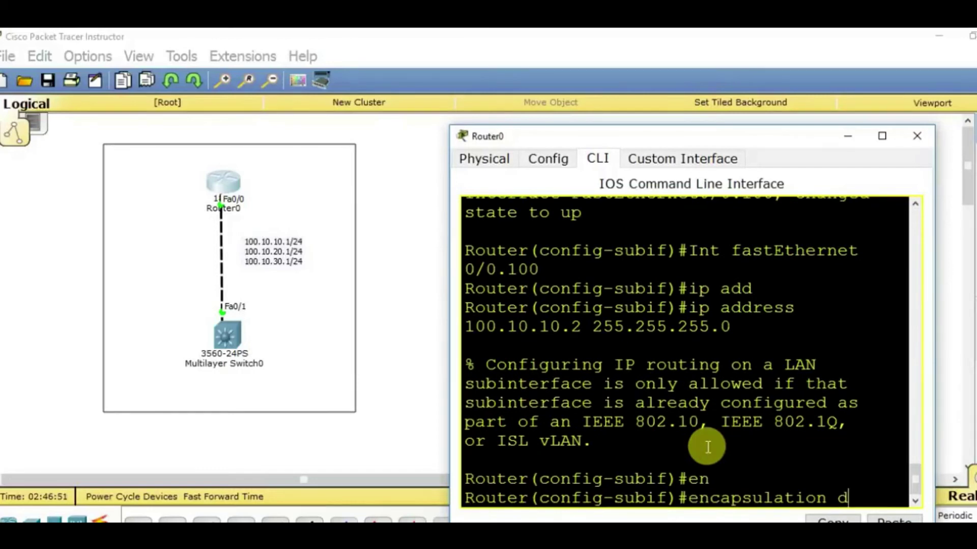
{"action": "key", "text": "Tab"}
{"action": "key", "text": "Return"}
{"action": "key", "text": "Up"}
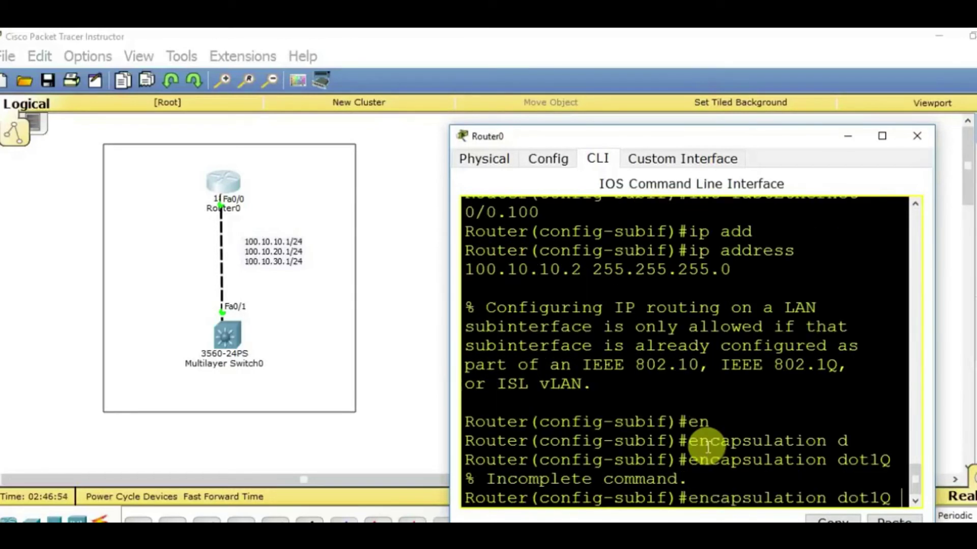
{"action": "type", "text": "100"}
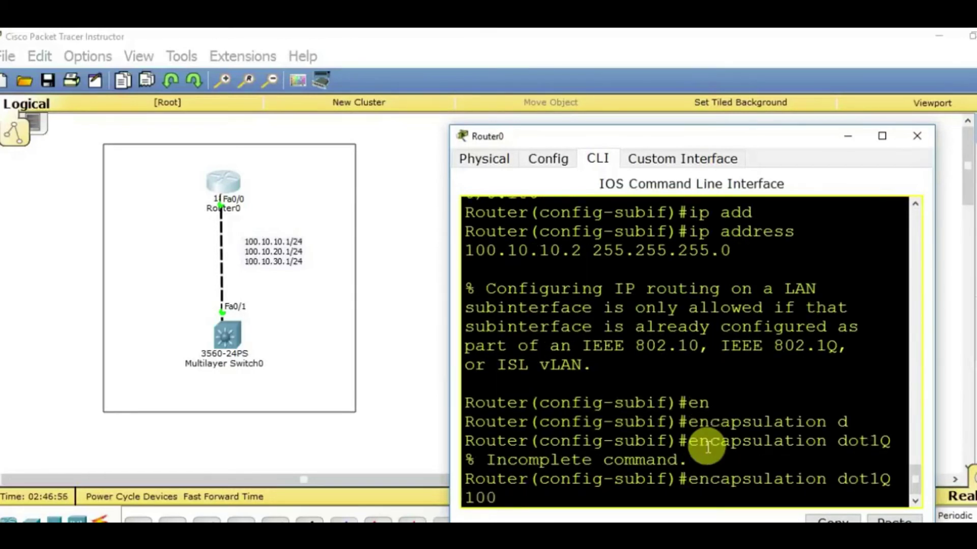
{"action": "key", "text": "Return"}
Step: Assign IP address 100.10.10.2 with mask 255.255.255.0 to subinterface FastEthernet 0/0.100
{"action": "key", "text": "Up"}
{"action": "key", "text": "Up"}
{"action": "key", "text": "Up"}
{"action": "key", "text": "Up"}
{"action": "key", "text": "Up"}
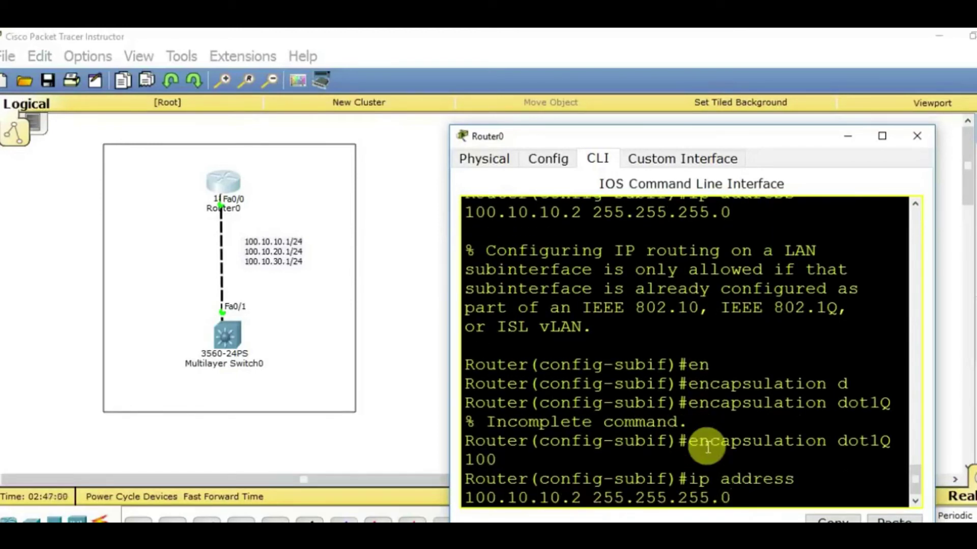
{"action": "key", "text": "Return"}
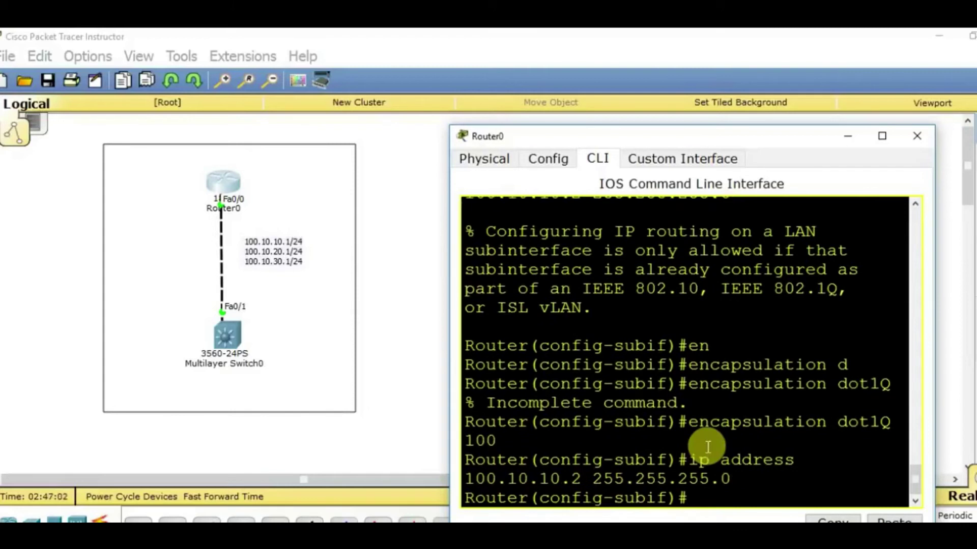
Step: Leave subinterface configuration, maximize Router0's window, and re-enter global configuration mode
{"action": "key", "text": "ctrl+z"}
{"action": "key", "text": "Return"}
{"action": "key", "text": "Return"}
{"action": "key", "text": "Return"}
{"action": "type", "text": "co"}
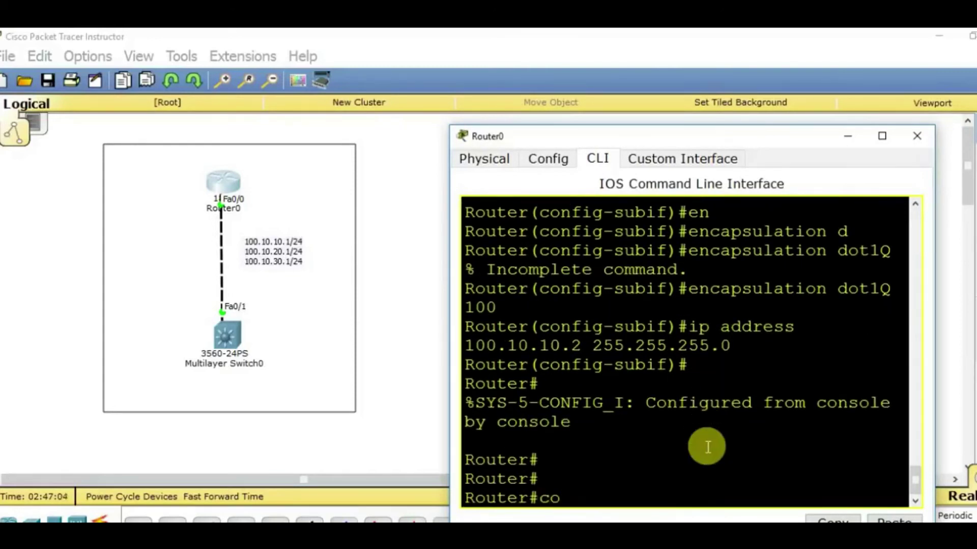
{"action": "type", "text": "nfig t"}
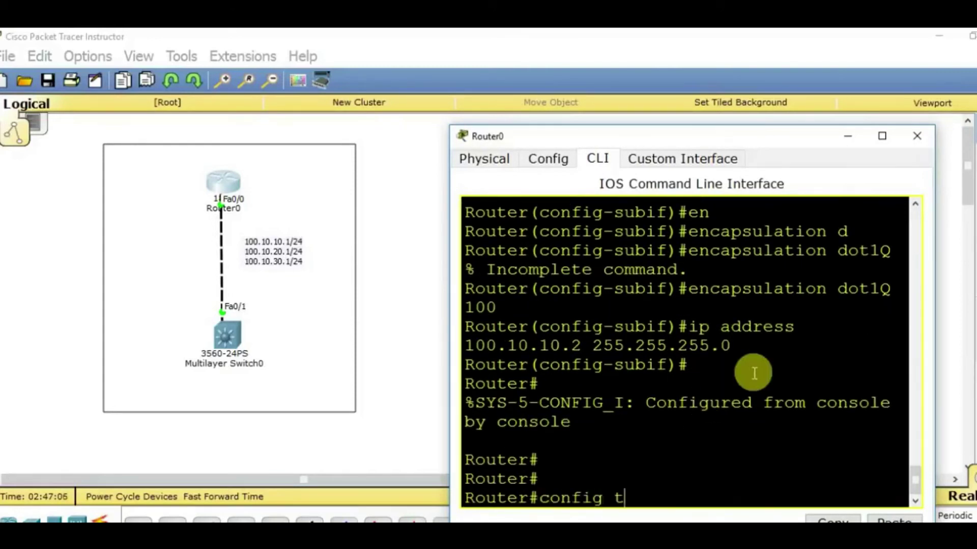
{"action": "left_click", "coordinate": [882, 136]}
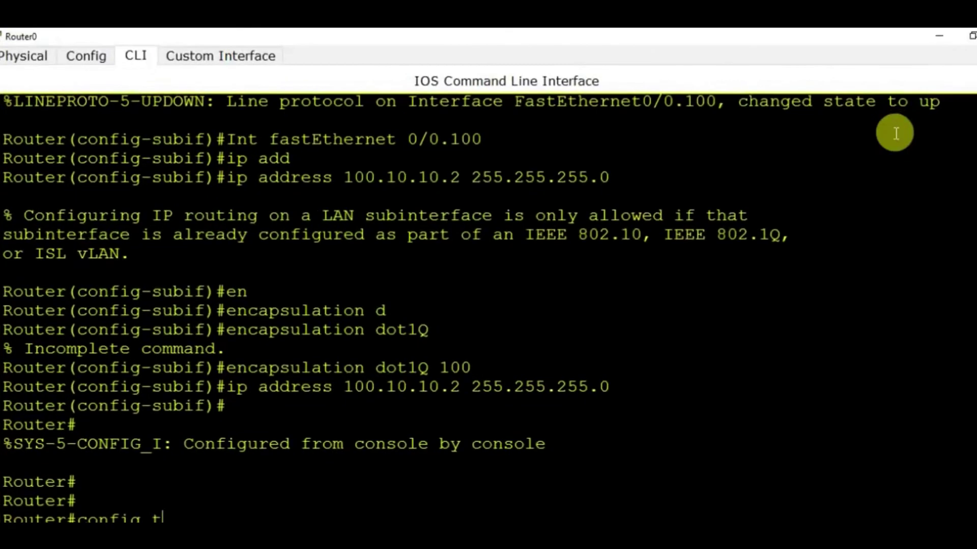
{"action": "key", "text": "Return"}
Step: Create the subinterface FastEthernet 0/0.101
{"action": "key", "text": "Up"}
{"action": "key", "text": "Up"}
{"action": "key", "text": "Up"}
{"action": "key", "text": "Down"}
{"action": "key", "text": "Down"}
{"action": "key", "text": "Up"}
{"action": "key", "text": "BackSpace"}
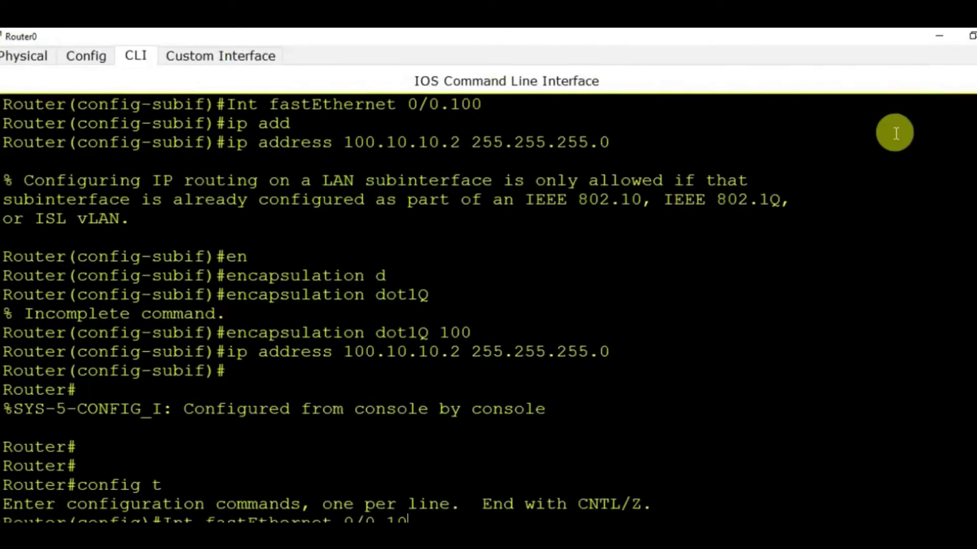
{"action": "type", "text": "1"}
{"action": "key", "text": "Return"}
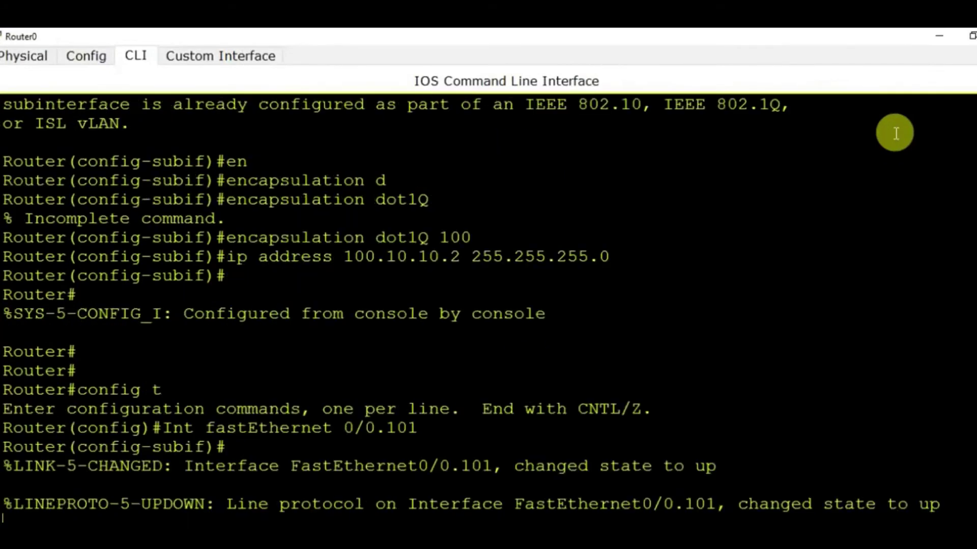
Step: Set dot1Q encapsulation with VLAN 101 on subinterface FastEthernet 0/0.101
{"action": "key", "text": "Up"}
{"action": "key", "text": "Up"}
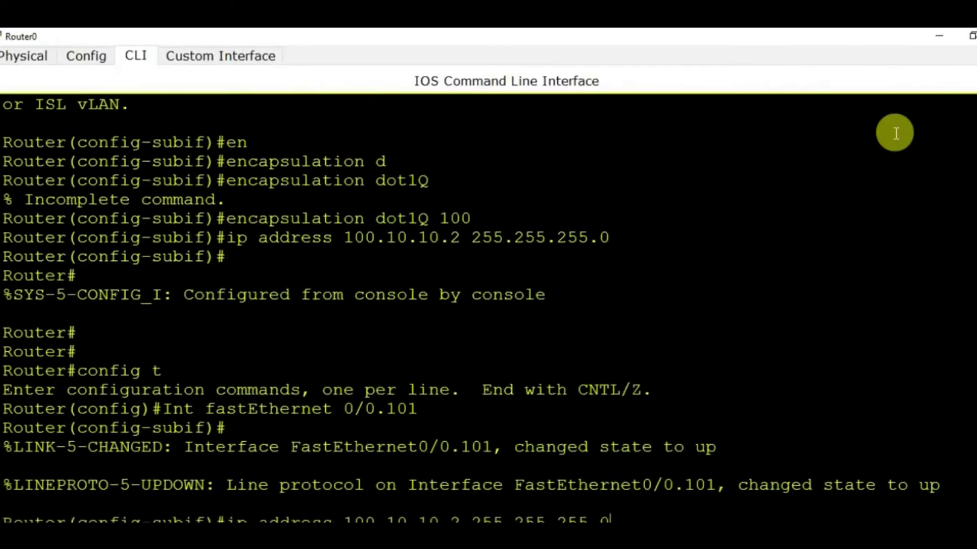
{"action": "key", "text": "Up"}
{"action": "key", "text": "BackSpace"}
{"action": "type", "text": "1Q 101"}
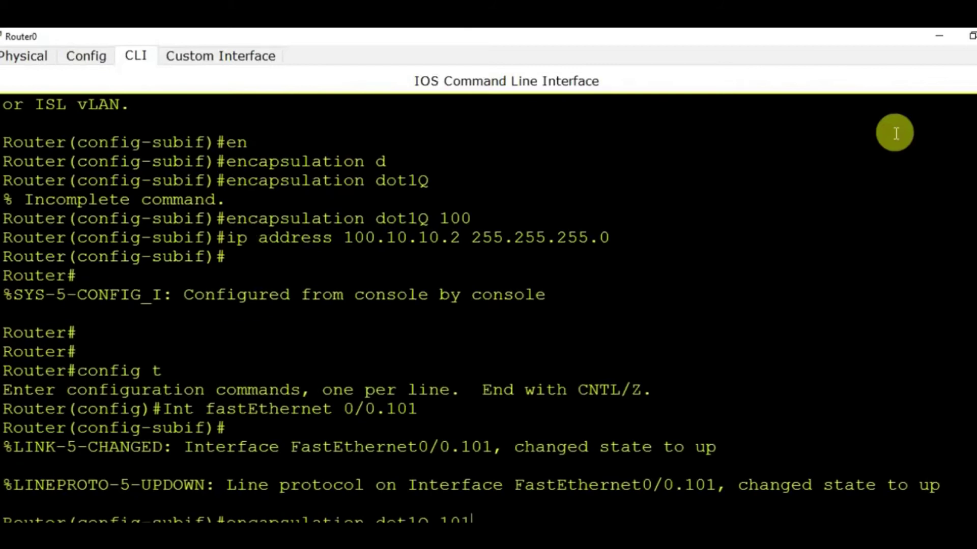
{"action": "key", "text": "Return"}
Step: Assign IP address 100.10.20.2 with mask 255.255.255.0 to subinterface FastEthernet 0/0.101
{"action": "key", "text": "Up"}
{"action": "key", "text": "Up"}
{"action": "key", "text": "Up"}
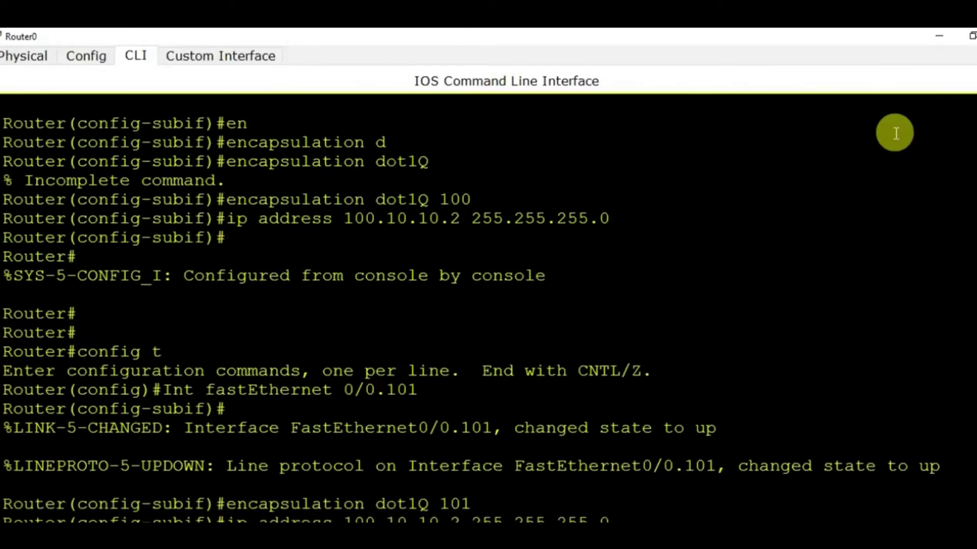
{"action": "key", "text": "Left"}
{"action": "key", "text": "Left"}
{"action": "key", "text": "Left"}
{"action": "key", "text": "Left"}
{"action": "key", "text": "Left"}
{"action": "key", "text": "Left"}
{"action": "key", "text": "Left"}
{"action": "key", "text": "Left"}
{"action": "key", "text": "Left"}
{"action": "key", "text": "Left"}
{"action": "key", "text": "Left"}
{"action": "key", "text": "Left"}
{"action": "key", "text": "BackSpace"}
{"action": "type", "text": "2"}
{"action": "key", "text": "Return"}
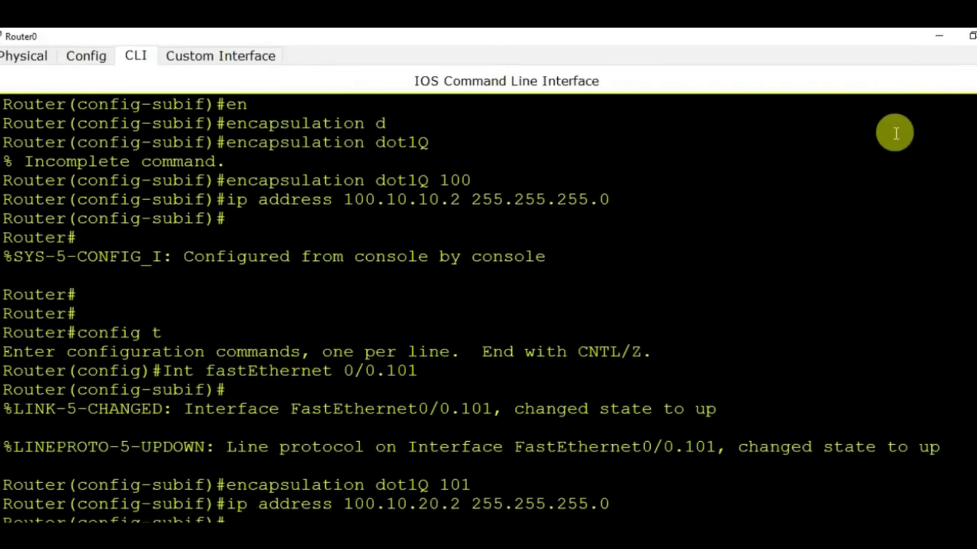
Step: Create the subinterface FastEthernet 0/0.102
{"action": "key", "text": "Up"}
{"action": "key", "text": "Up"}
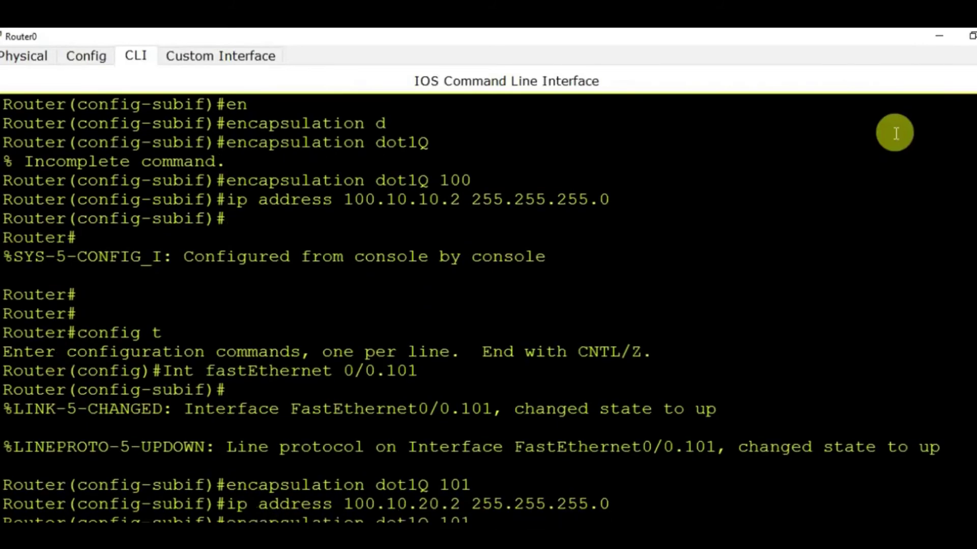
{"action": "key", "text": "Up"}
{"action": "key", "text": "BackSpace"}
{"action": "type", "text": "2"}
{"action": "key", "text": "Return"}
Step: Set dot1Q encapsulation with VLAN 102 on subinterface FastEthernet 0/0.102
{"action": "key", "text": "Up"}
{"action": "key", "text": "Up"}
{"action": "key", "text": "Left"}
{"action": "key", "text": "Left"}
{"action": "key", "text": "Left"}
{"action": "key", "text": "Left"}
{"action": "key", "text": "Up"}
{"action": "key", "text": "BackSpace"}
{"action": "type", "text": "2"}
{"action": "key", "text": "Return"}
Step: Assign IP address 100.10.30.2 with mask 255.255.255.0 to subinterface FastEthernet 0/0.102
{"action": "key", "text": "Up"}
{"action": "key", "text": "Up"}
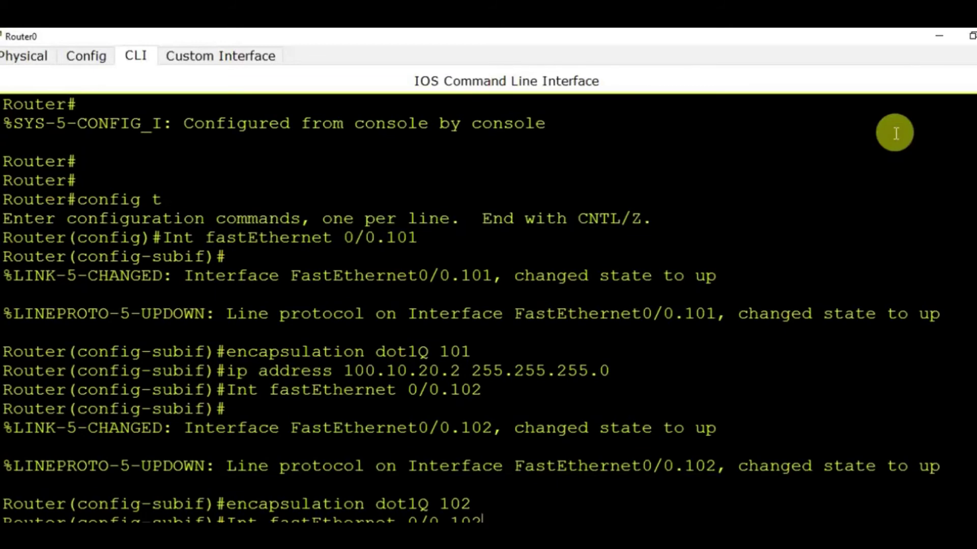
{"action": "key", "text": "Up"}
{"action": "key", "text": "Left"}
{"action": "key", "text": "Left"}
{"action": "key", "text": "Left"}
{"action": "key", "text": "Left"}
{"action": "key", "text": "Left"}
{"action": "key", "text": "Left"}
{"action": "key", "text": "Left"}
{"action": "key", "text": "Left"}
{"action": "key", "text": "Left"}
{"action": "key", "text": "Left"}
{"action": "key", "text": "Left"}
{"action": "key", "text": "Left"}
{"action": "key", "text": "Left"}
{"action": "key", "text": "Left"}
{"action": "key", "text": "BackSpace"}
{"action": "type", "text": "3"}
{"action": "key", "text": "Return"}
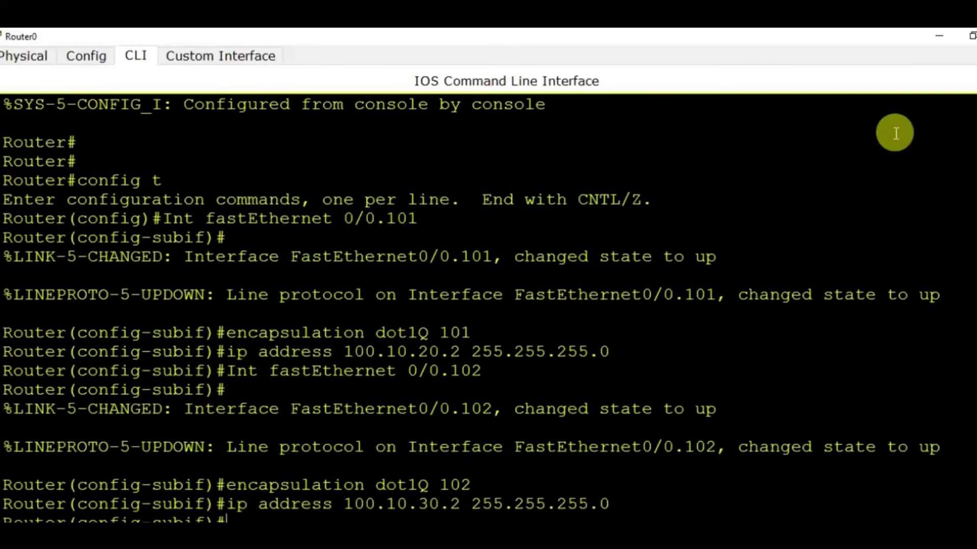
Step: Leave configuration mode and display Router0's interface summary with the sh ip int brief command
{"action": "key", "text": "ctrl+z"}
{"action": "key", "text": "Return"}
{"action": "key", "text": "Return"}
{"action": "key", "text": "Return"}
{"action": "key", "text": "Return"}
{"action": "type", "text": "Sh ip int Br"}
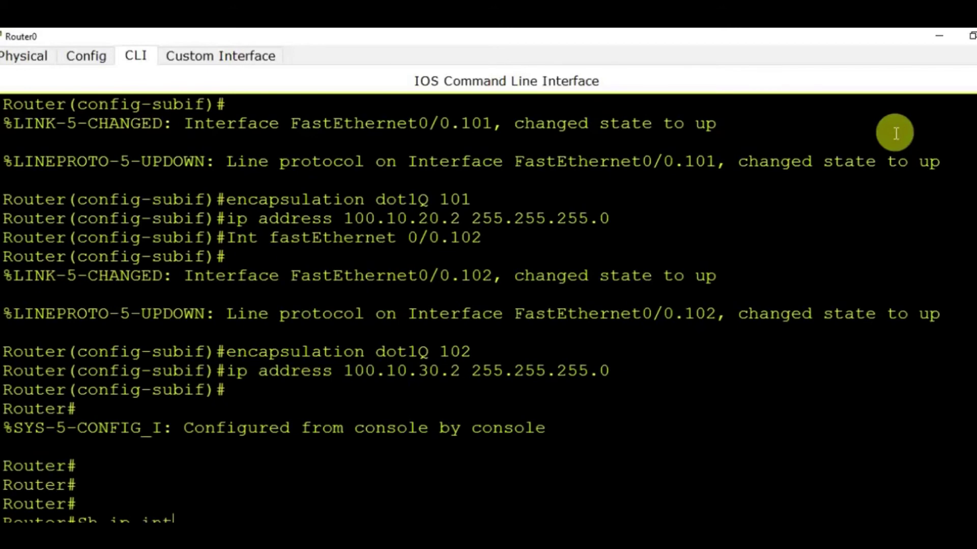
{"action": "key", "text": "Tab"}
{"action": "key", "text": "Return"}
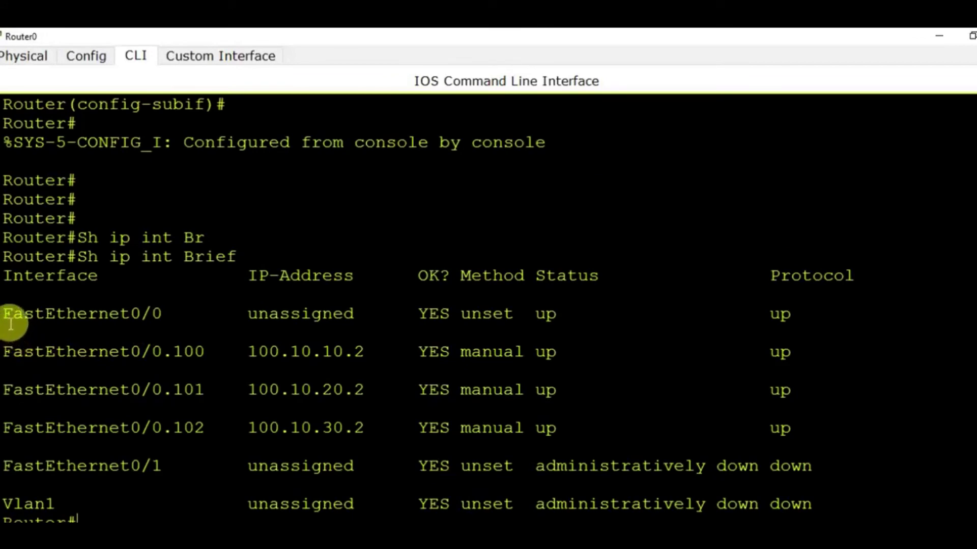
Step: Highlight the FastEthernet0/0 through FastEthernet0/0.102 rows to examine their addresses and status, and return to a fresh prompt
{"action": "left_click_drag", "start_coordinate": [6, 316], "coordinate": [865, 438]}
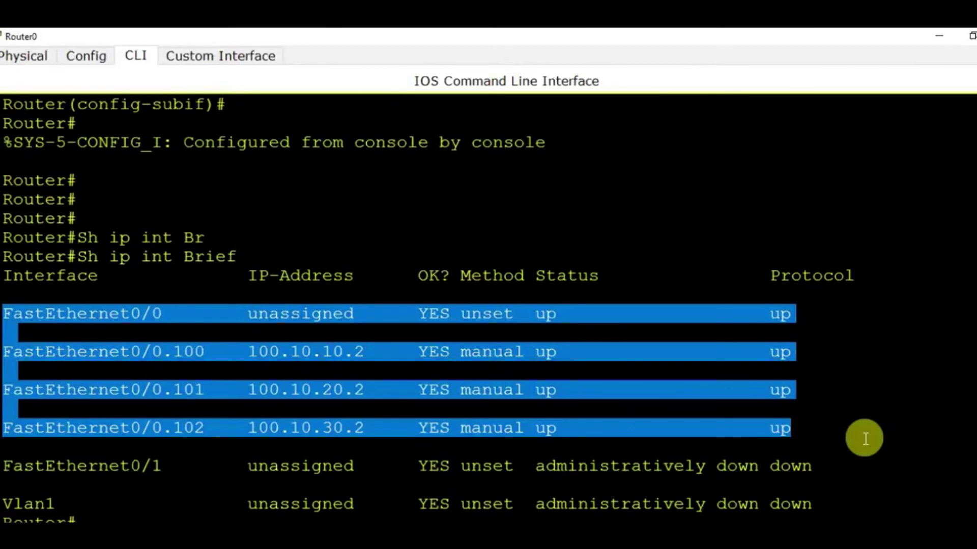
{"action": "key", "text": "Return"}
{"action": "key", "text": "Return"}
{"action": "key", "text": "Return"}
{"action": "key", "text": "Return"}
{"action": "key", "text": "Return"}
{"action": "key", "text": "Return"}
{"action": "key", "text": "Return"}
{"action": "key", "text": "Return"}
{"action": "key", "text": "Return"}
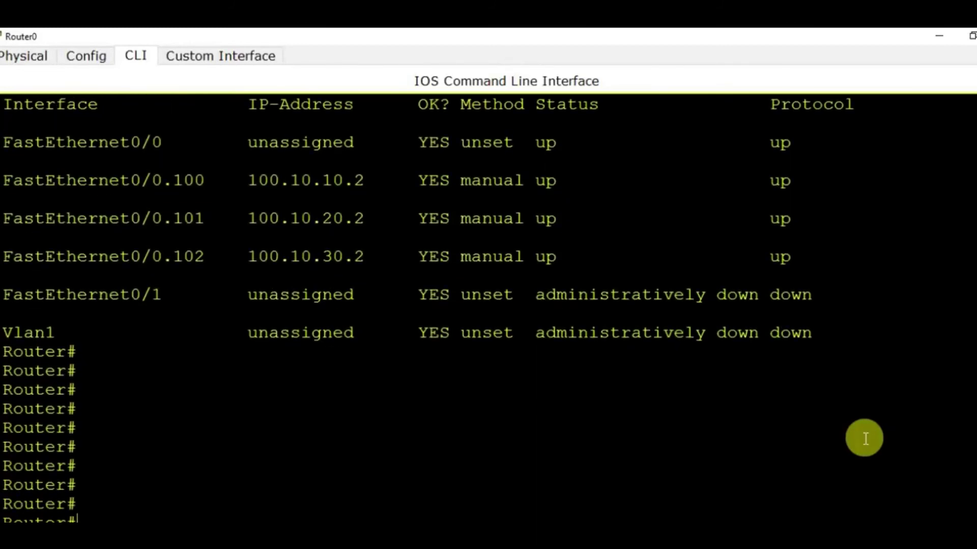
Step: Ping 100.10.10.2 and 100.10.10.1 from Router0 to test connectivity on VLAN 100
{"action": "key", "text": "Return"}
{"action": "key", "text": "Return"}
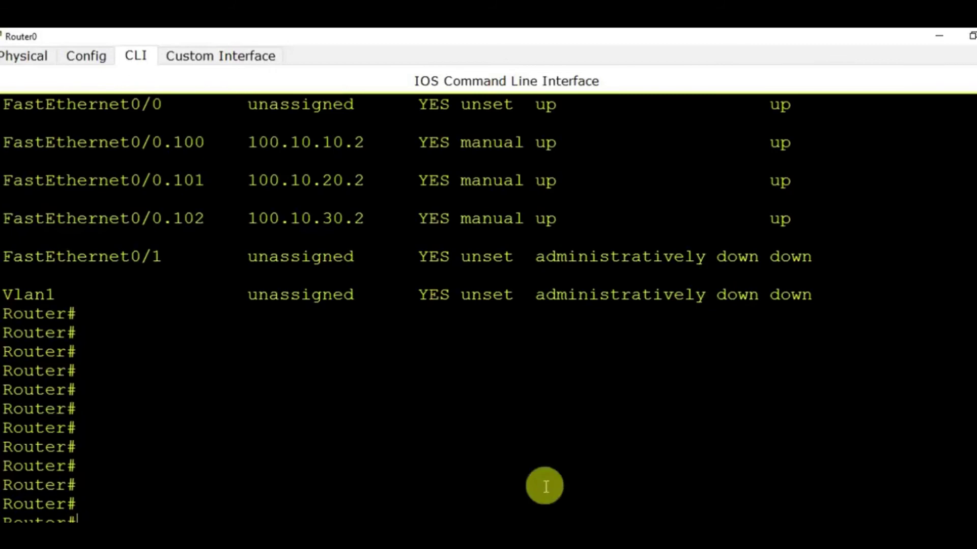
{"action": "type", "text": "ping 100.10.10.2"}
{"action": "key", "text": "Return"}
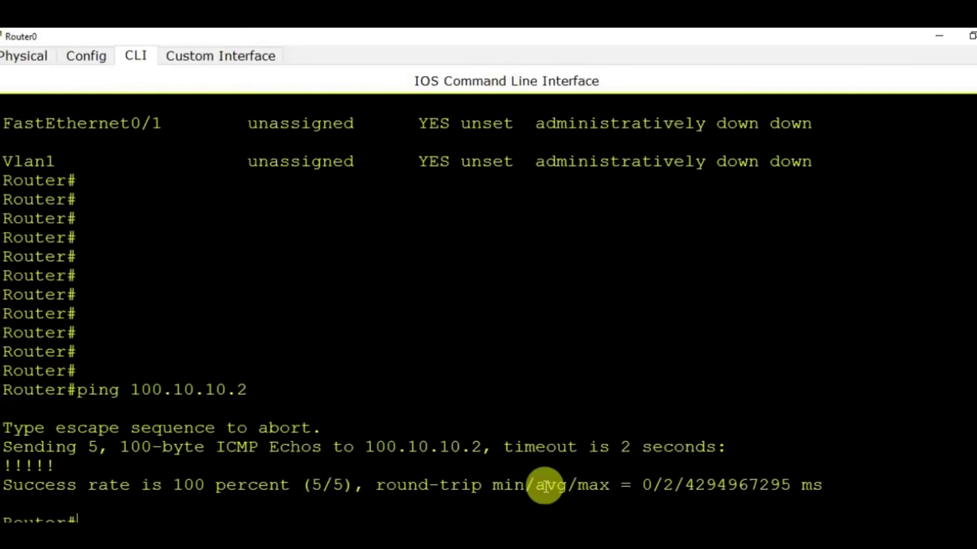
{"action": "key", "text": "Up"}
{"action": "key", "text": "BackSpace"}
{"action": "type", "text": "100.10.10"}
{"action": "key", "text": "Return"}
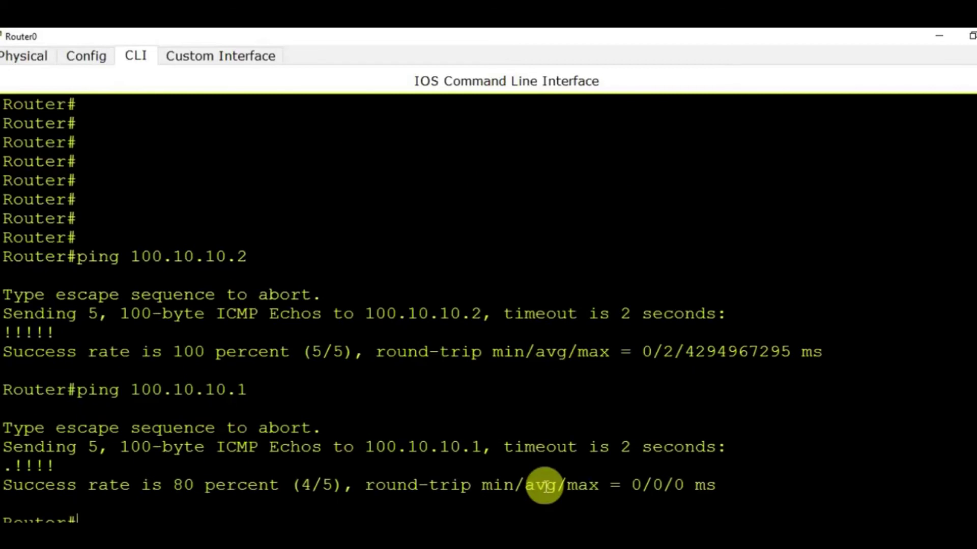
Step: Ping 100.10.20.1 from Router0 to test the LAN switch's VLAN 101 address
{"action": "key", "text": "Up"}
{"action": "key", "text": "BackSpace"}
{"action": "key", "text": "BackSpace"}
{"action": "key", "text": "BackSpace"}
{"action": "key", "text": "BackSpace"}
{"action": "type", "text": "20.1"}
{"action": "key", "text": "Return"}
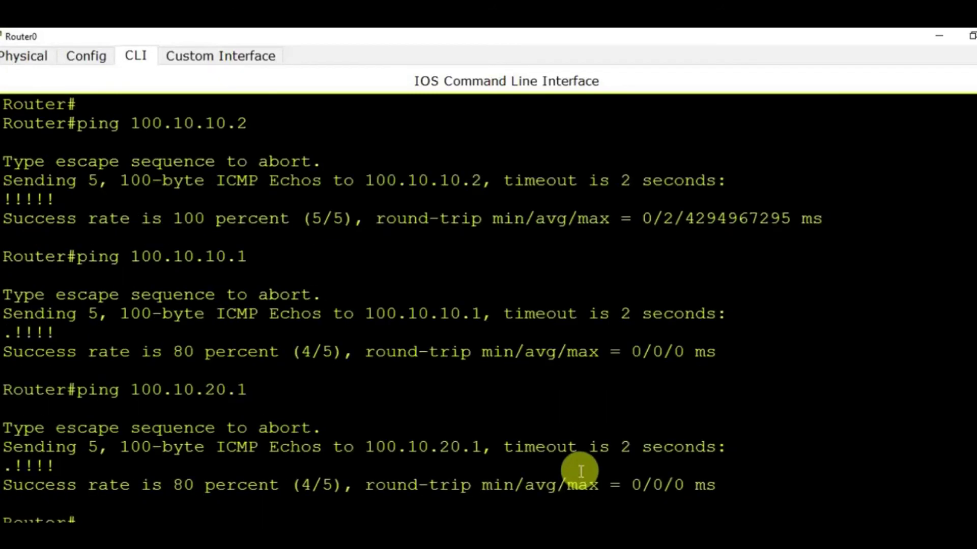
Step: Ping 100.10.30.1 from Router0 to test the LAN switch's VLAN 102 address
{"action": "key", "text": "Up"}
{"action": "key", "text": "BackSpace"}
{"action": "key", "text": "BackSpace"}
{"action": "key", "text": "BackSpace"}
{"action": "key", "text": "BackSpace"}
{"action": "type", "text": "30.1"}
{"action": "key", "text": "Return"}
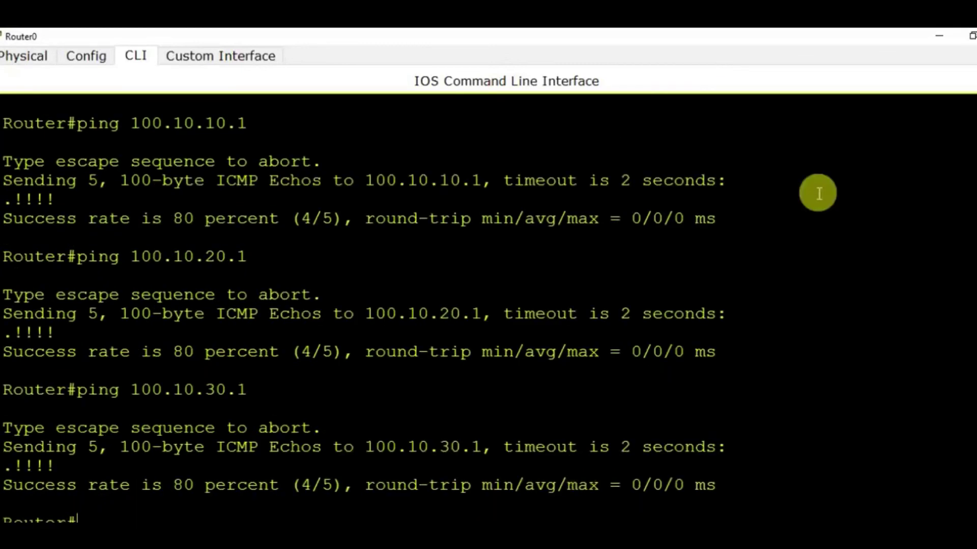
Step: Minimise Router0's window and open Multilayer Switch0's command line in a maximised window
{"action": "left_click", "coordinate": [926, 39]}
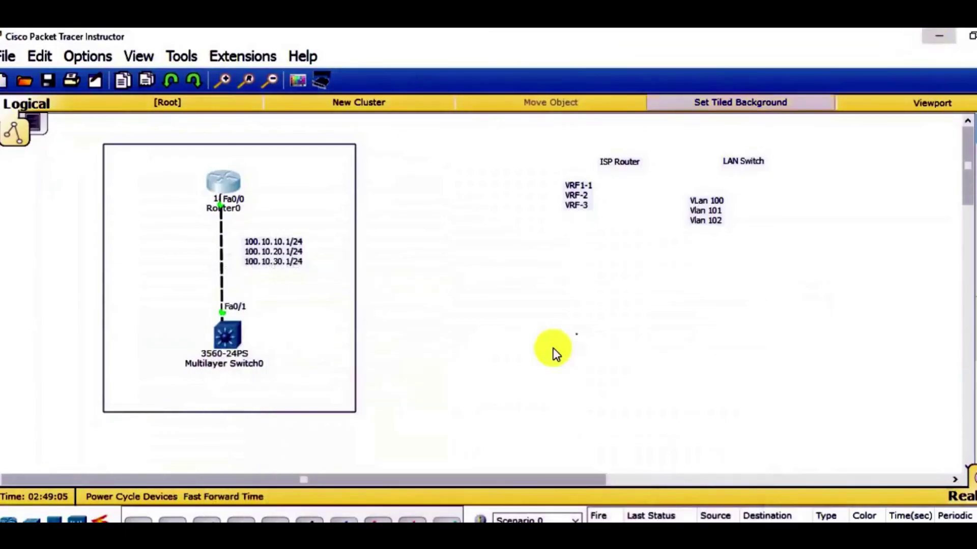
{"action": "left_click", "coordinate": [219, 334]}
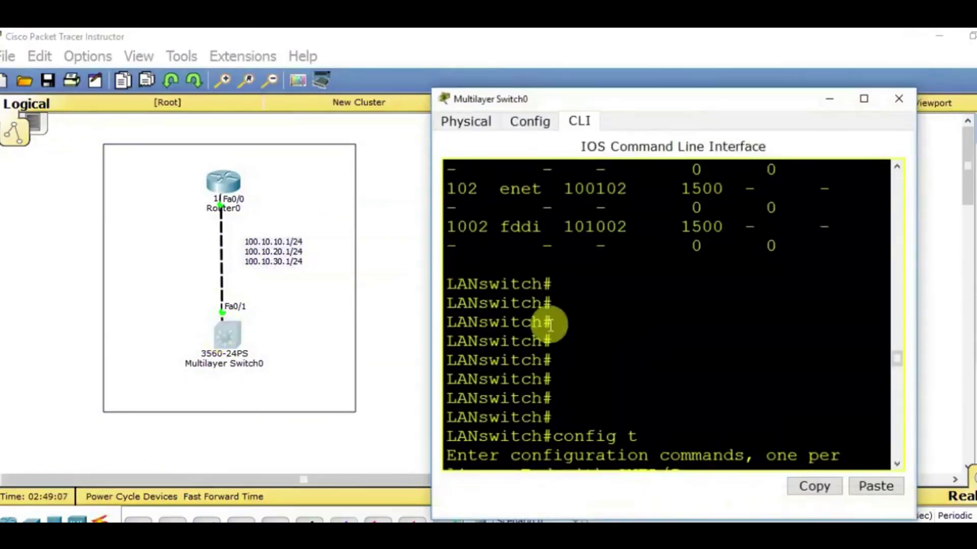
{"action": "left_click", "coordinate": [863, 98]}
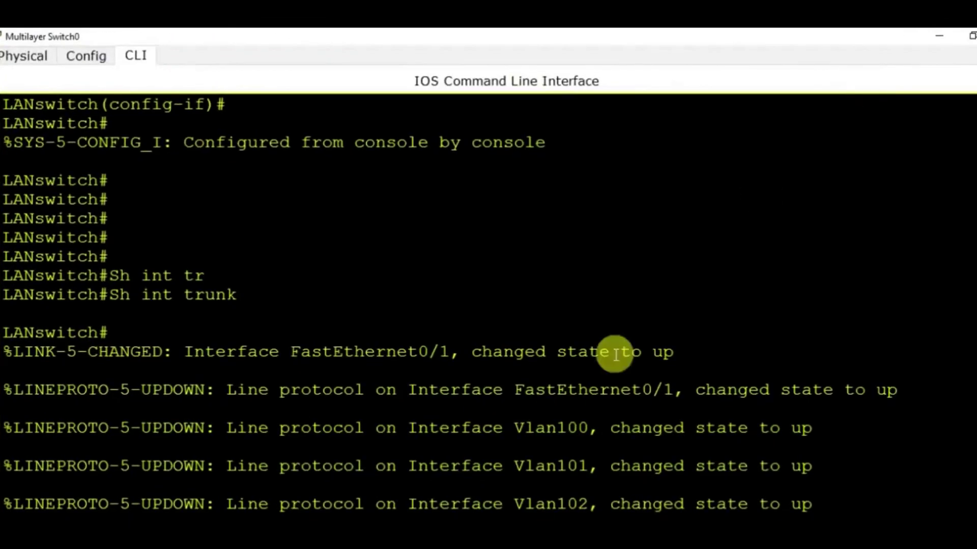
Step: Display the LAN switch's trunk information with the sh int trunk command
{"action": "key", "text": "Return"}
{"action": "key", "text": "Return"}
{"action": "key", "text": "Return"}
{"action": "type", "text": "s"}
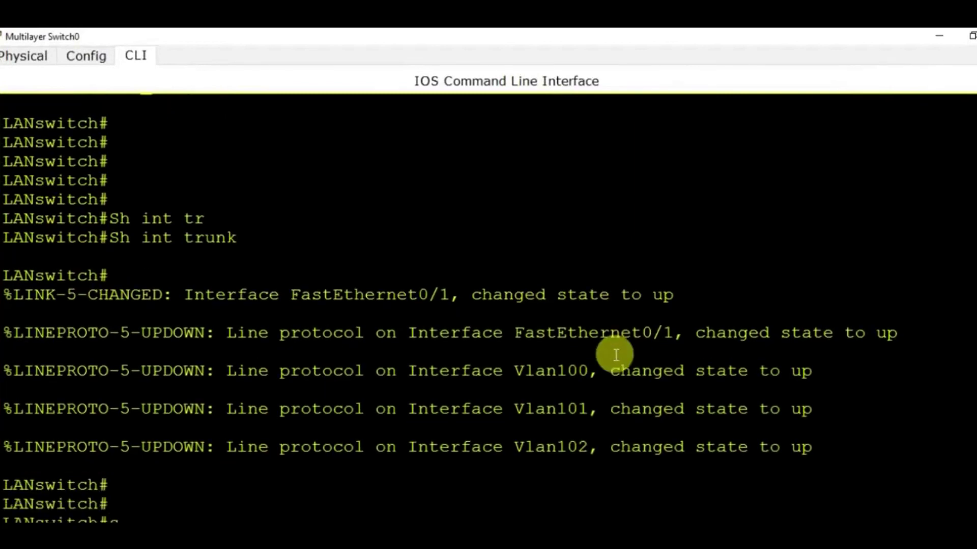
{"action": "type", "text": "h int Tr"}
{"action": "key", "text": "Tab"}
{"action": "key", "text": "Return"}
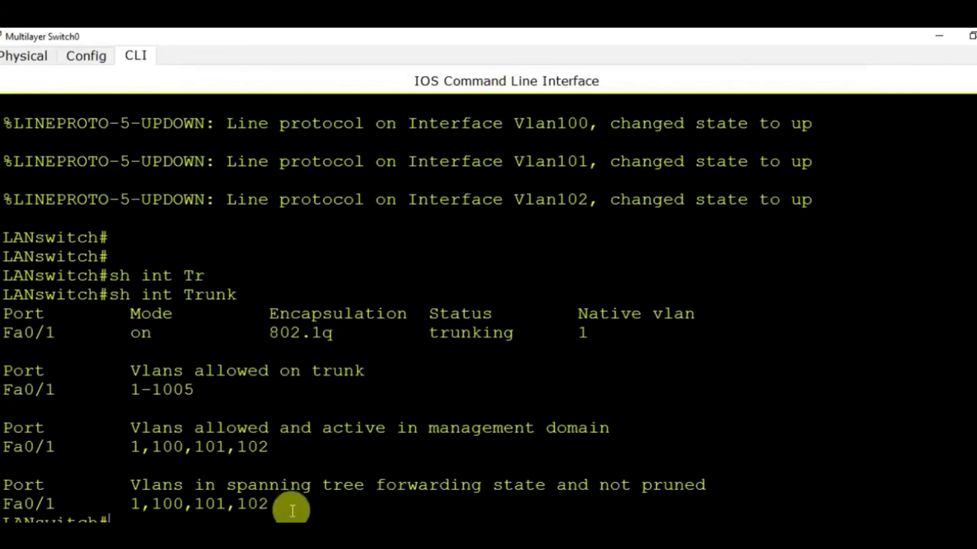
Step: Highlight the Fa0/1 trunk output to examine its mode, encapsulation and VLANs, and return to a fresh prompt
{"action": "left_click_drag", "start_coordinate": [302, 514], "coordinate": [15, 322]}
{"action": "key", "text": "Return"}
{"action": "key", "text": "Return"}
{"action": "key", "text": "Return"}
{"action": "key", "text": "Return"}
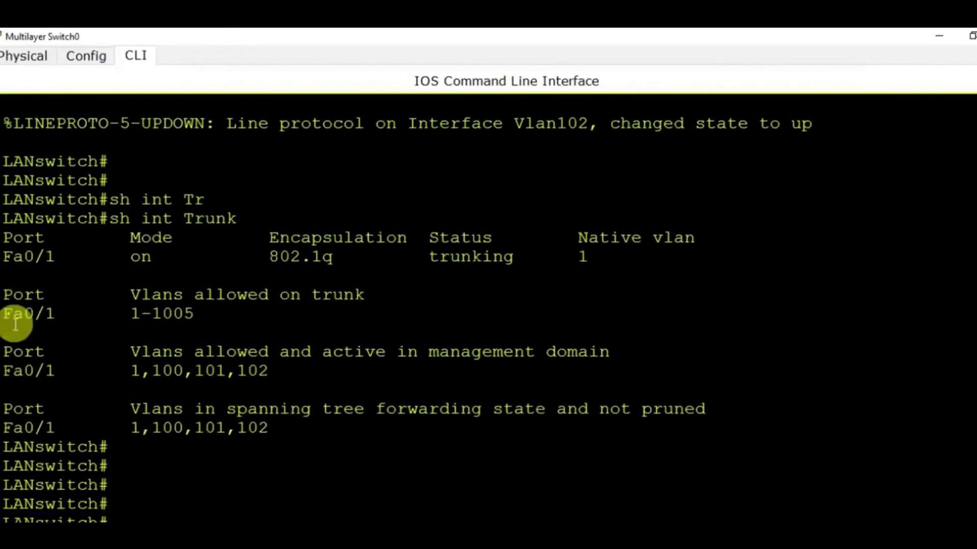
Step: Ping Router0's VLAN 100 address 100.10.10.2 from the LAN switch
{"action": "key", "text": "Return"}
{"action": "key", "text": "Return"}
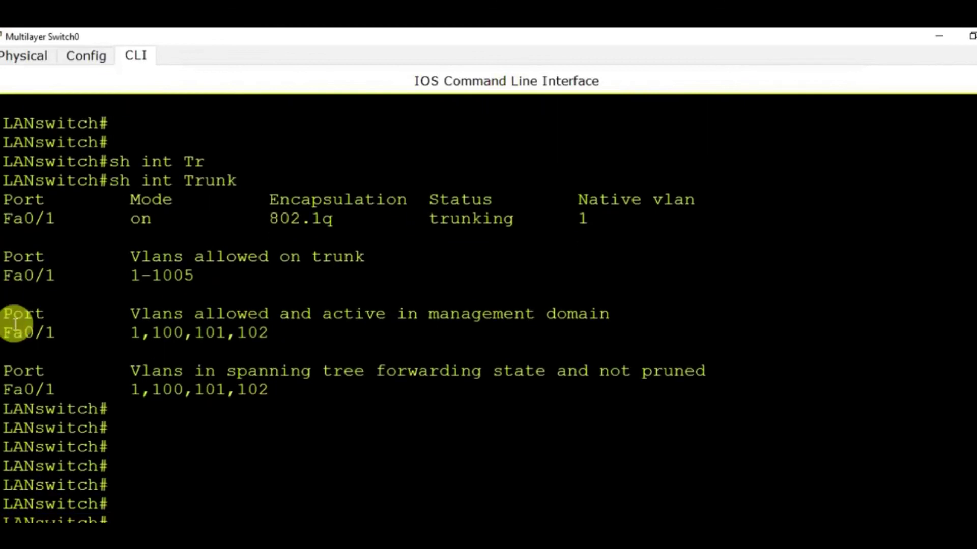
{"action": "type", "text": "ping 100.10.10.2"}
{"action": "key", "text": "Return"}
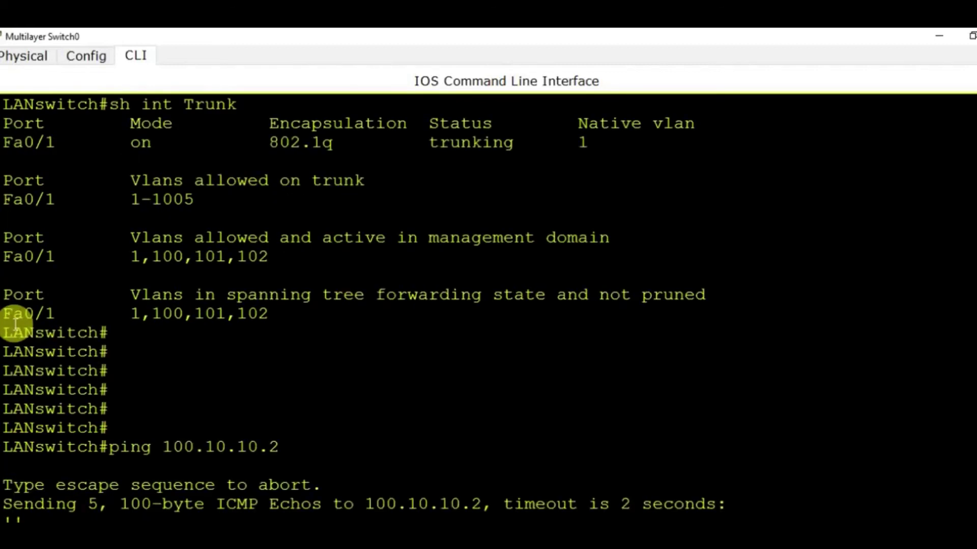
Step: Try to ping 100.10.20.3 from the LAN switch
{"action": "key", "text": "Up"}
{"action": "key", "text": "BackSpace"}
{"action": "key", "text": "BackSpace"}
{"action": "key", "text": "BackSpace"}
{"action": "key", "text": "BackSpace"}
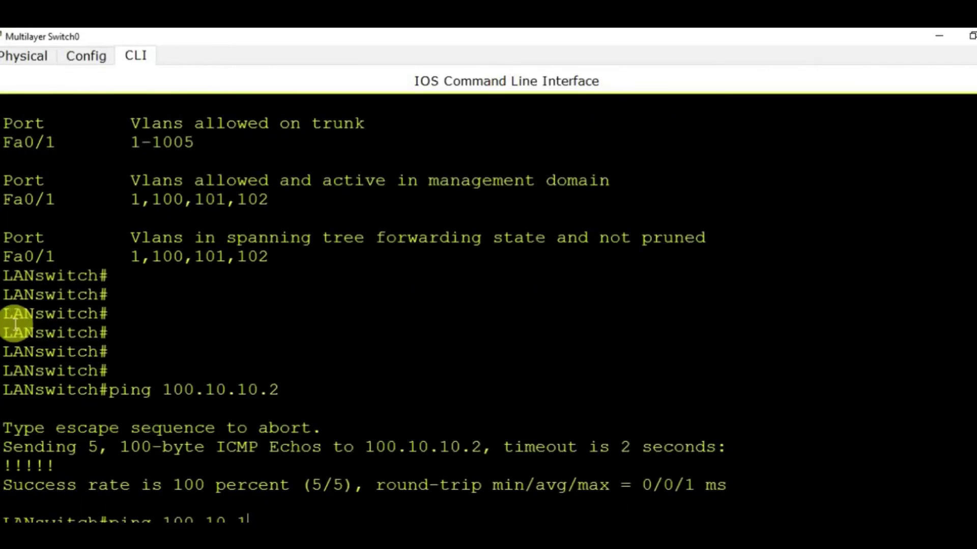
{"action": "type", "text": "20.3"}
{"action": "key", "text": "Return"}
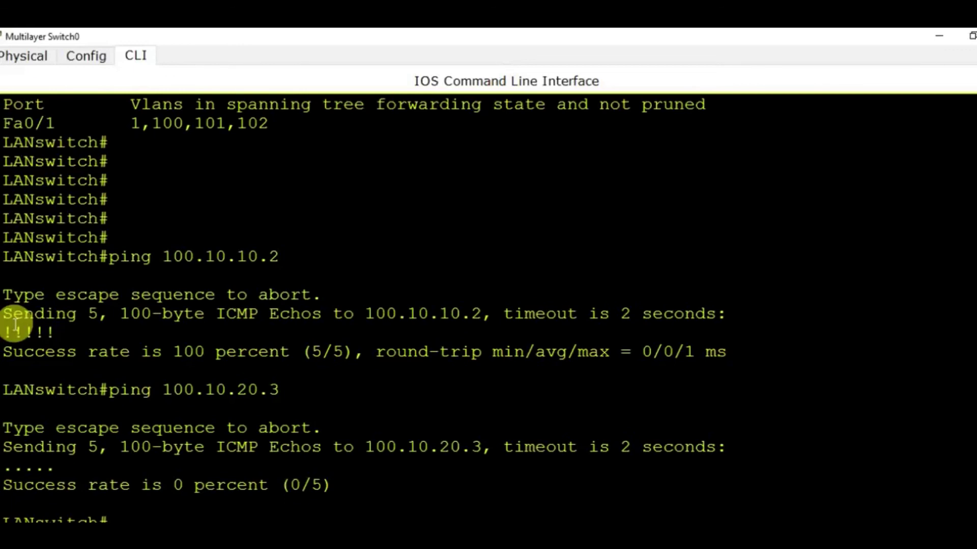
Step: Ping Router0's VLAN 101 address 100.10.20.2 from the LAN switch
{"action": "key", "text": "Up"}
{"action": "key", "text": "BackSpace"}
{"action": "type", "text": "2"}
{"action": "key", "text": "Return"}
Step: Ping Router0's VLAN 102 address 100.10.30.2 from the LAN switch
{"action": "key", "text": "Up"}
{"action": "key", "text": "BackSpace"}
{"action": "key", "text": "BackSpace"}
{"action": "key", "text": "BackSpace"}
{"action": "key", "text": "BackSpace"}
{"action": "type", "text": "30"}
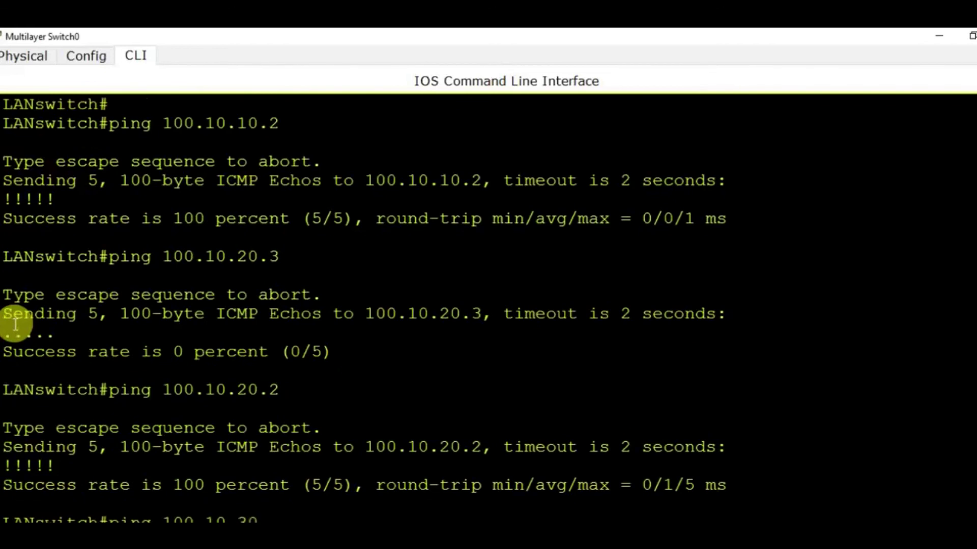
{"action": "type", "text": ".2"}
{"action": "key", "text": "Return"}
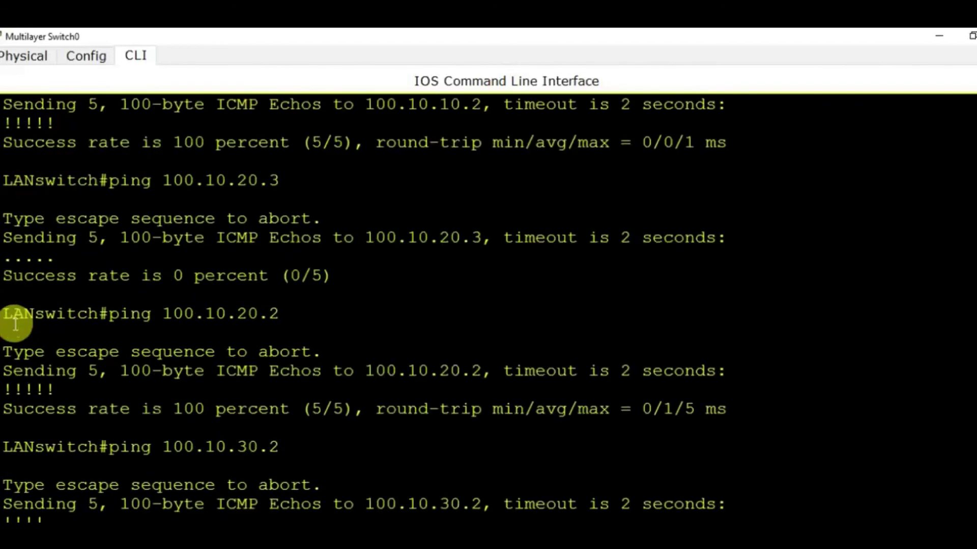